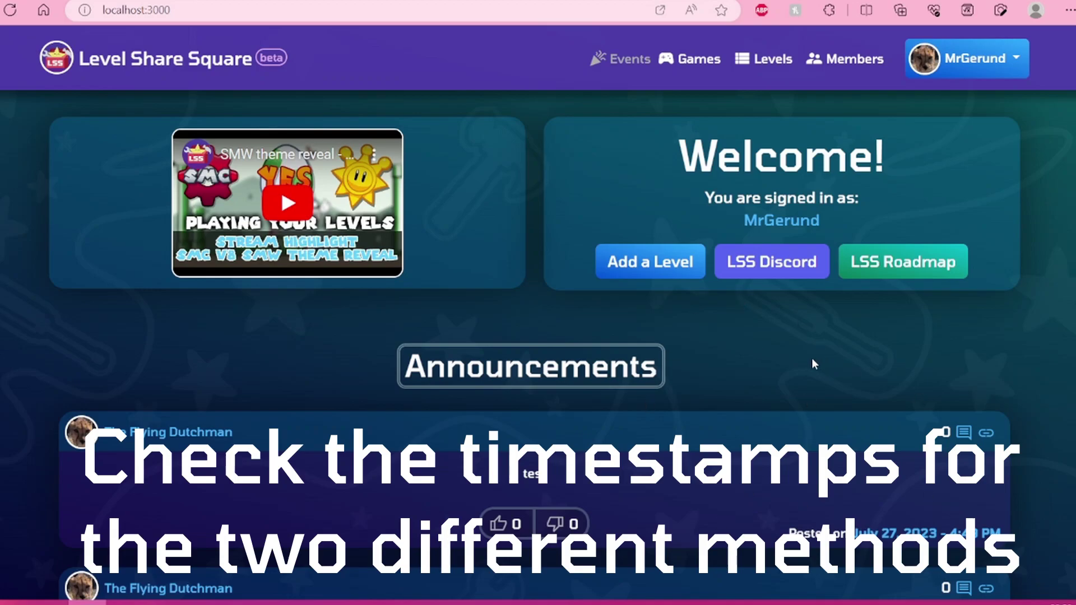
right_click(749, 348)
click(687, 388)
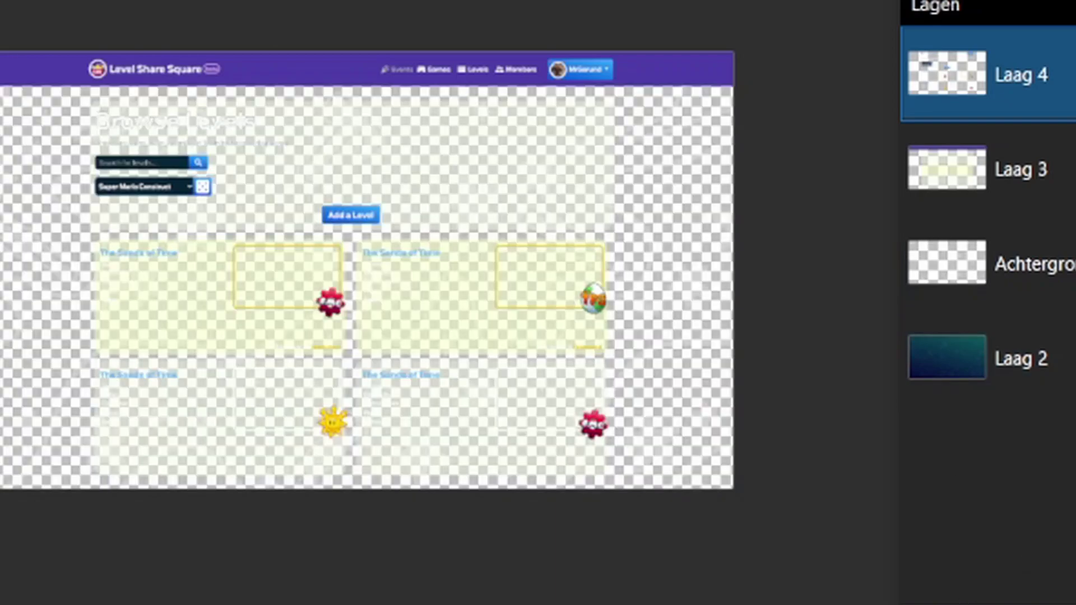
Add a new layer directly below Achtergrond and fill it with solid blue 0000FF.
key(ctrl+shift+n)
drag(1000, 78, 1000, 309)
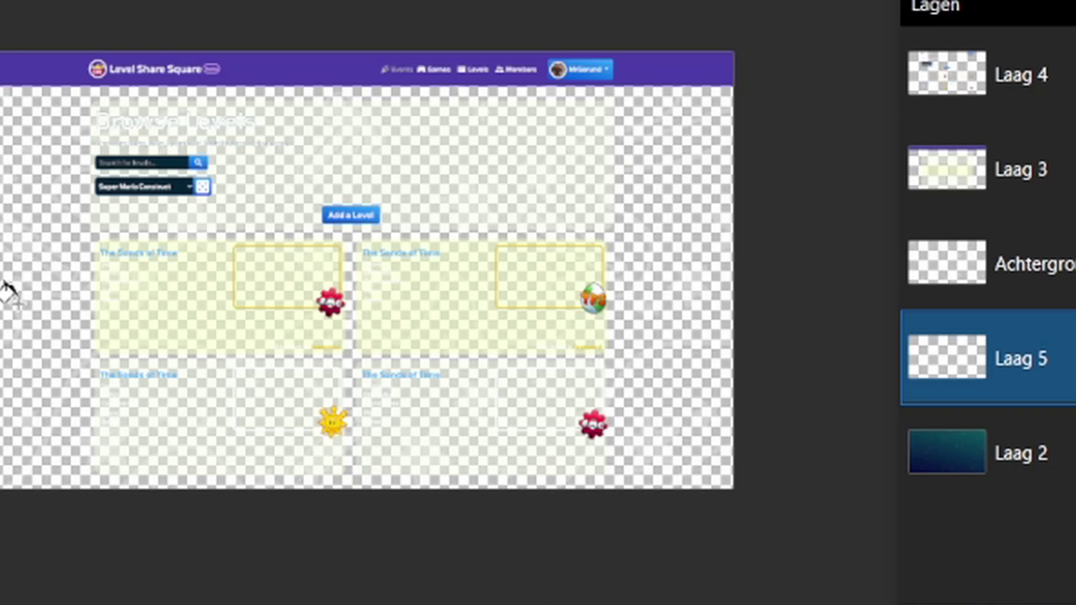
click(11, 329)
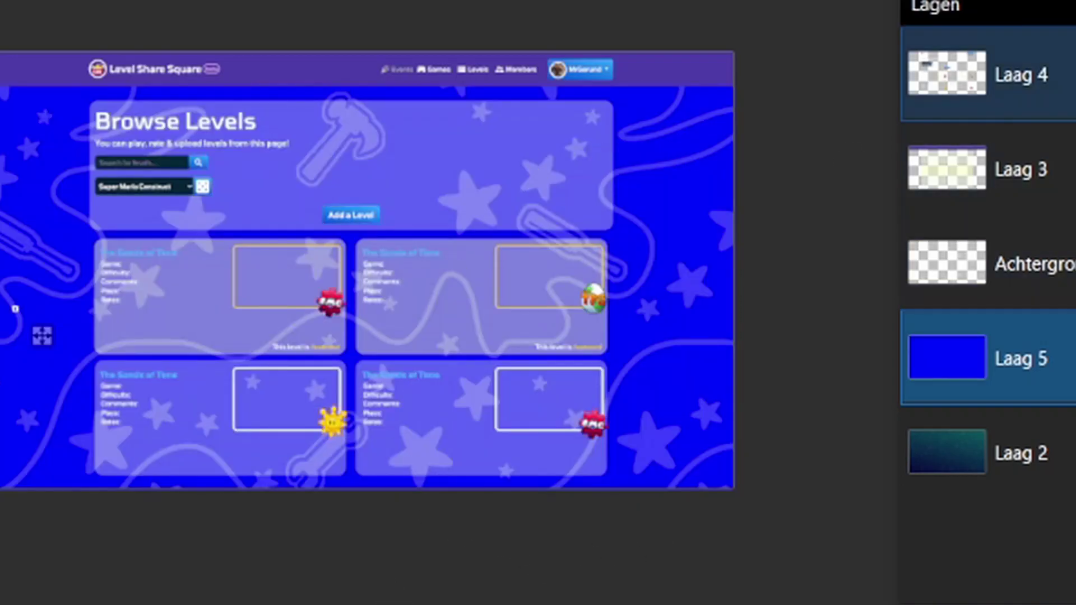
Toggle the visibility of Laag 4 and Laag 3 to check what each upper layer contains.
click(1073, 74)
click(1073, 74)
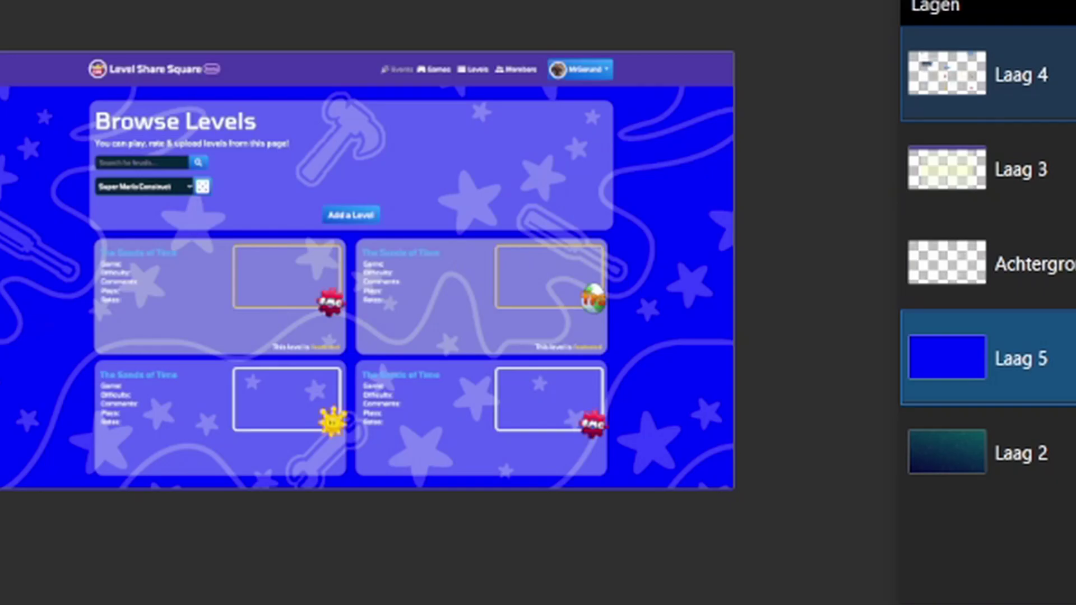
click(1073, 74)
click(1073, 73)
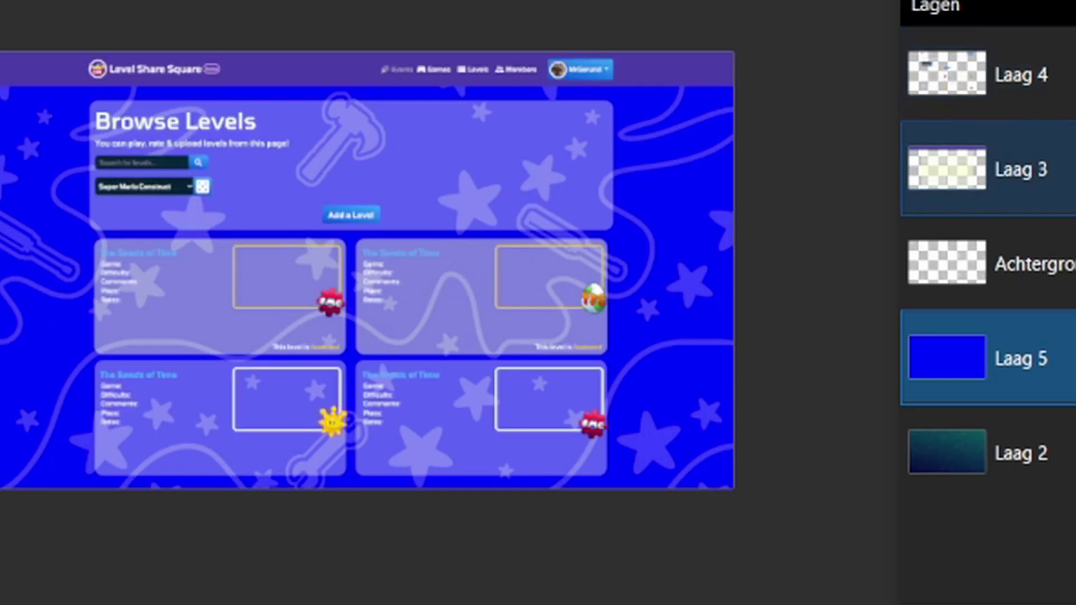
click(1073, 168)
click(1073, 168)
click(986, 262)
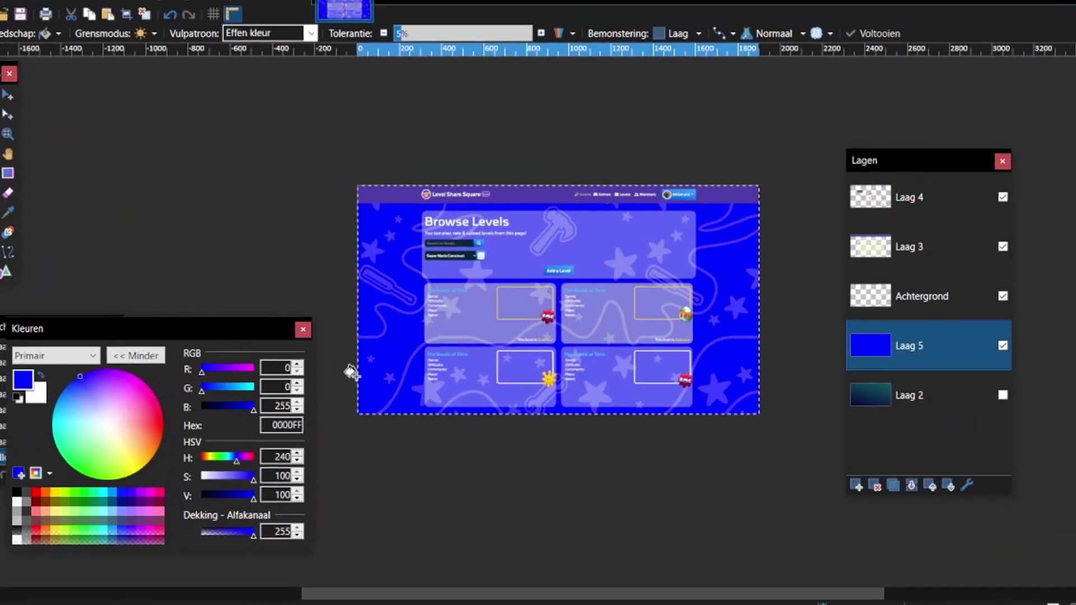
Clear the solid blue fill from Laag 5, swap the two colours, and set the primary colour to 005E99.
key(Delete)
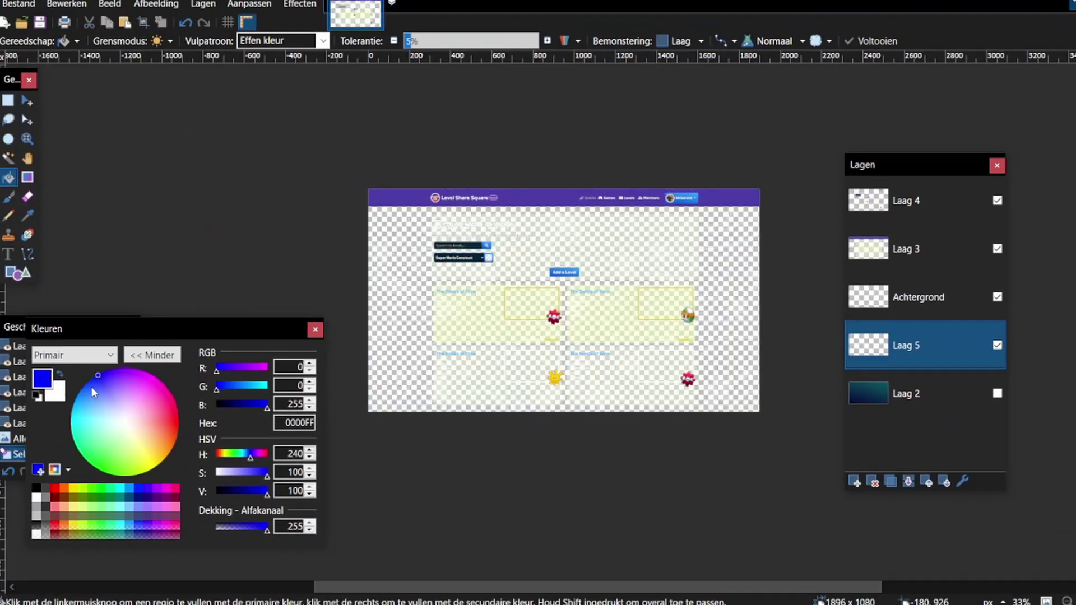
click(59, 374)
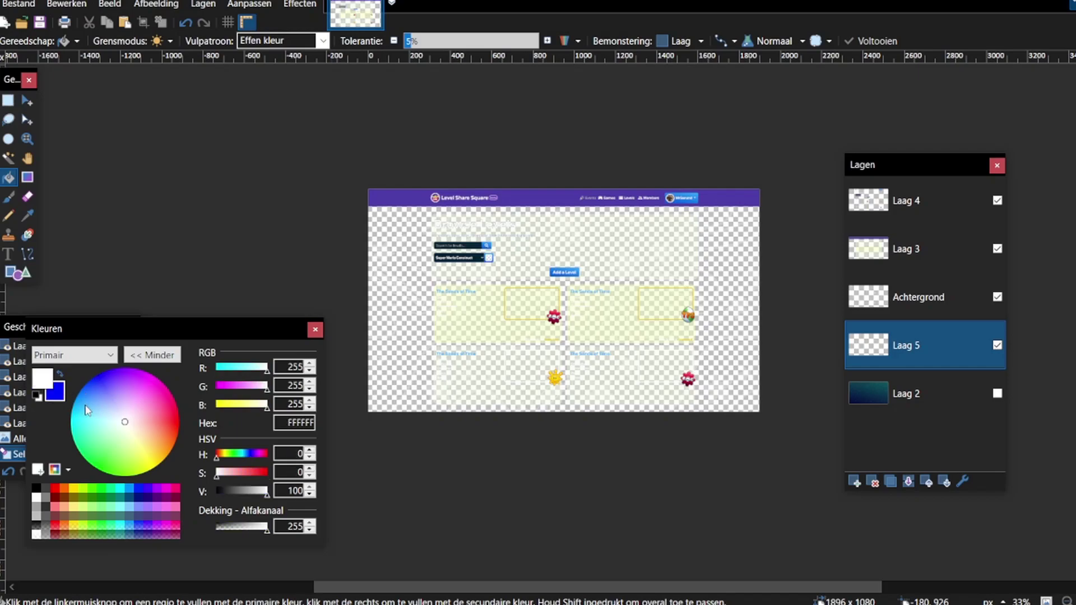
drag(85, 406, 71, 398)
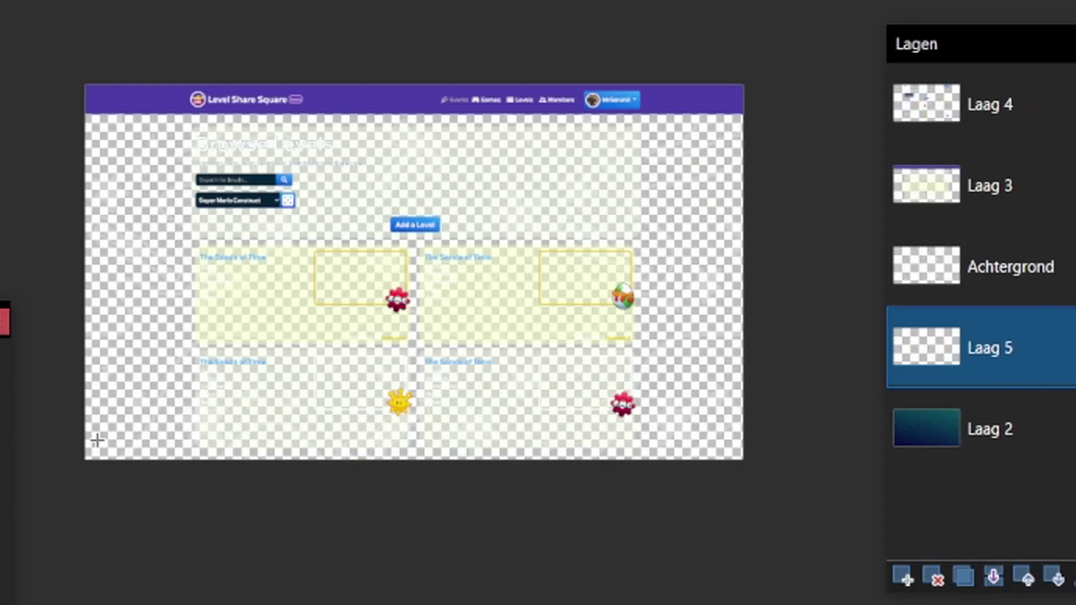
Draw a 005E99-to-0000FF gradient on Laag 5 from the canvas's lower-left corner to beyond its upper-right corner.
click(288, 373)
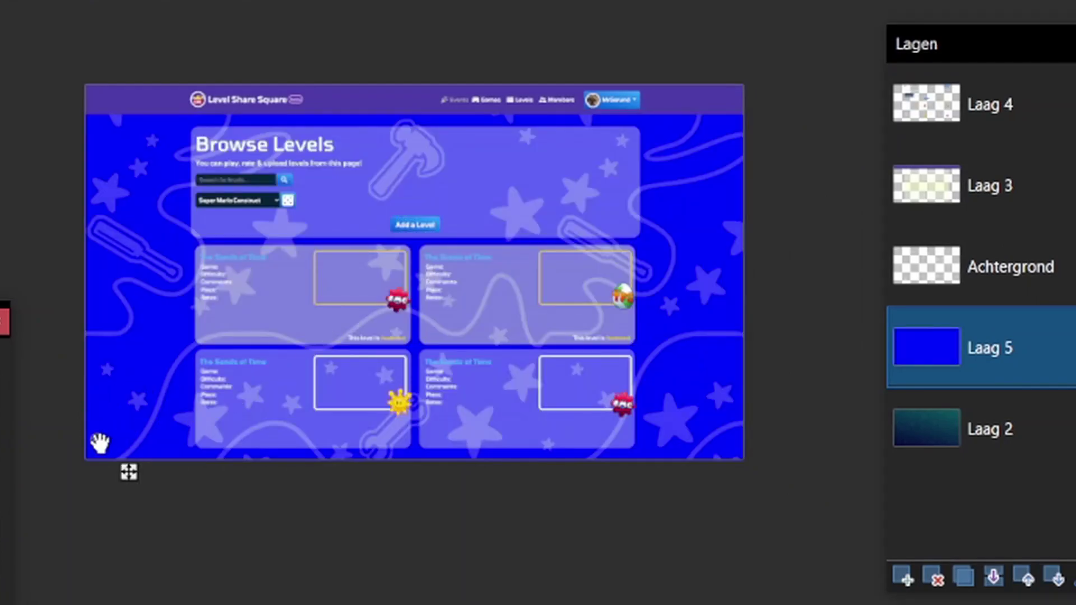
mouse_move(101, 440)
mouse_down()
mouse_move(247, 389)
mouse_move(640, 187)
mouse_move(695, 146)
mouse_move(704, 156)
mouse_move(696, 128)
mouse_move(743, 94)
mouse_move(93, 454)
mouse_up()
drag(712, 115, 864, 7)
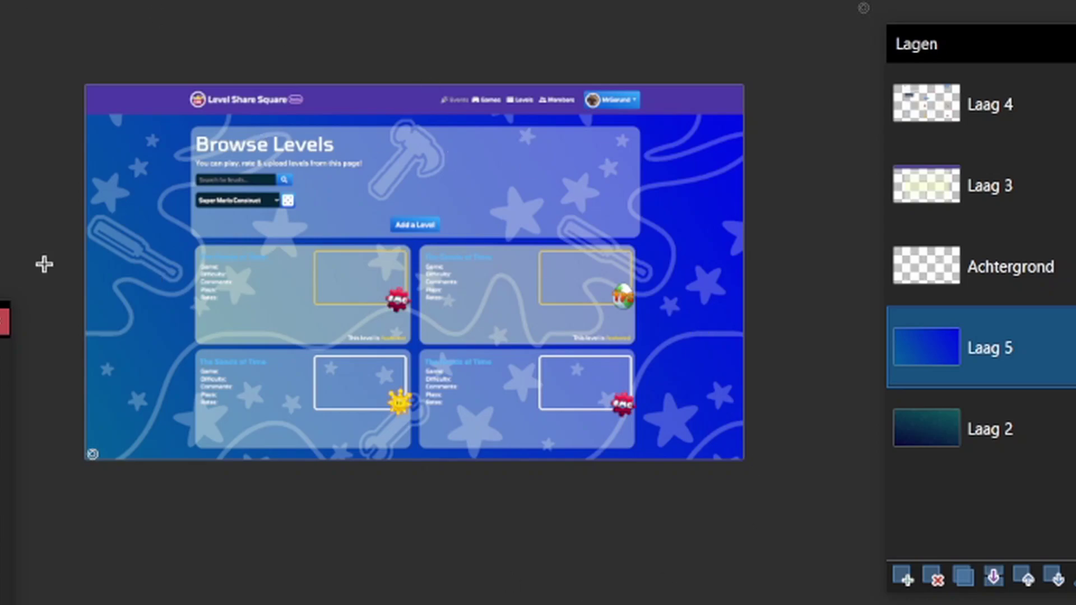
Make the white pattern on the Achtergrond layer much fainter with the Transparency adjustment.
click(1040, 280)
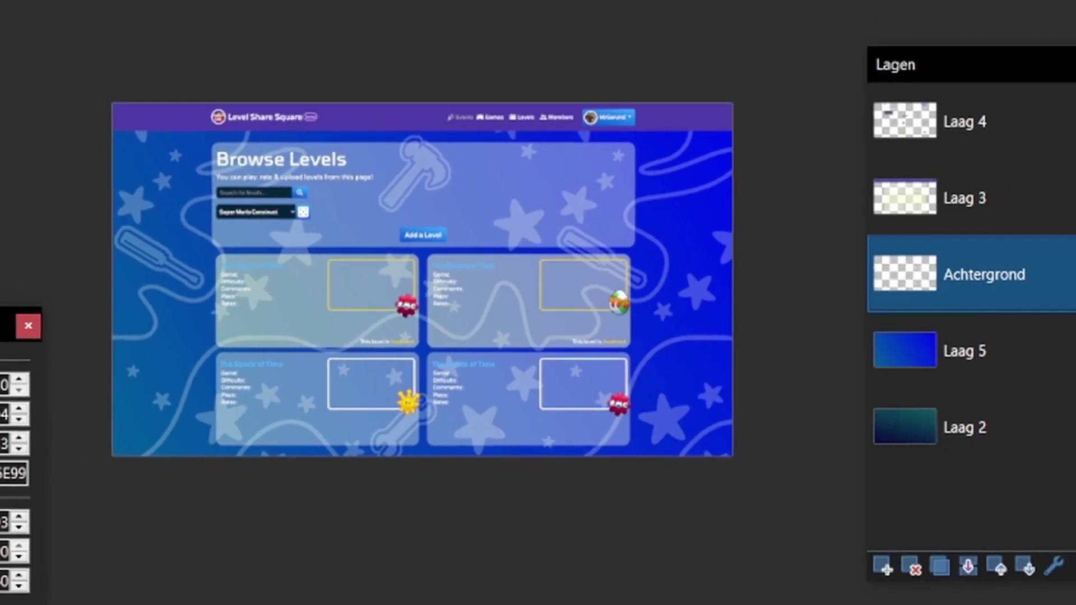
click(6, 3)
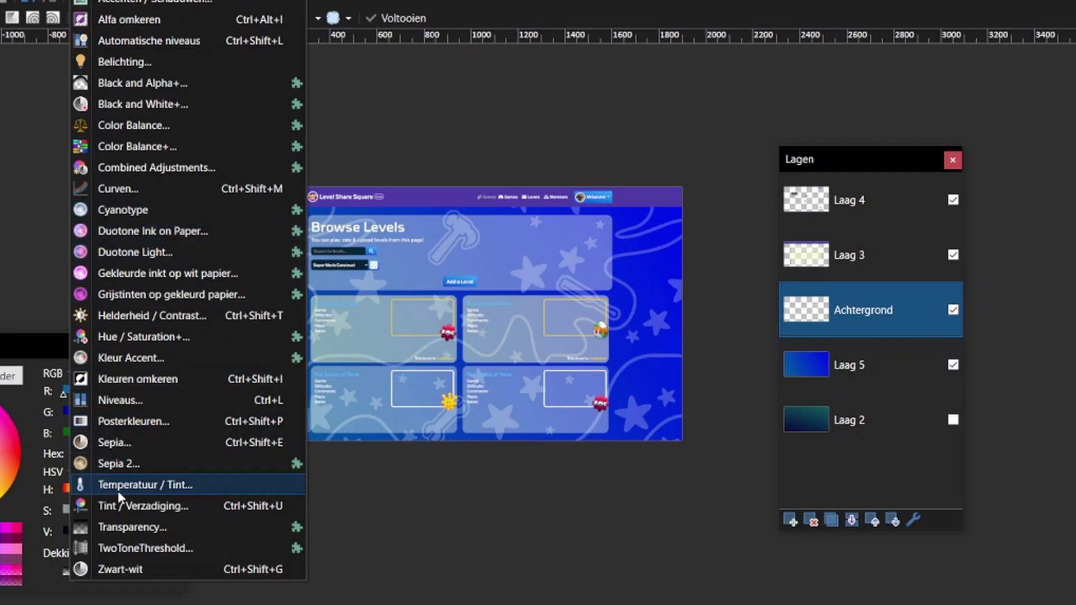
click(120, 527)
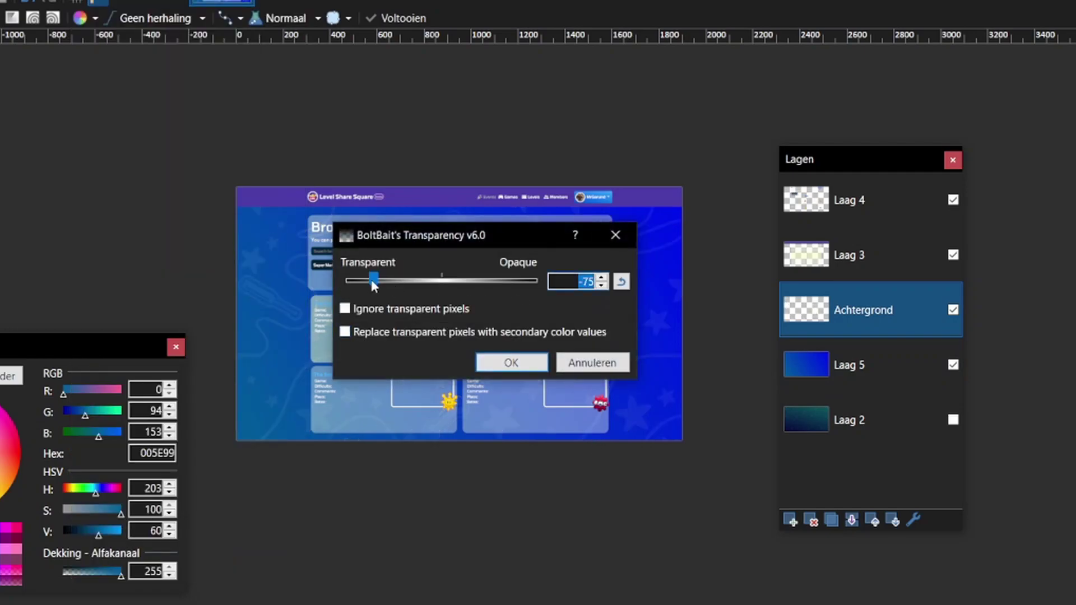
drag(374, 284, 379, 284)
click(511, 362)
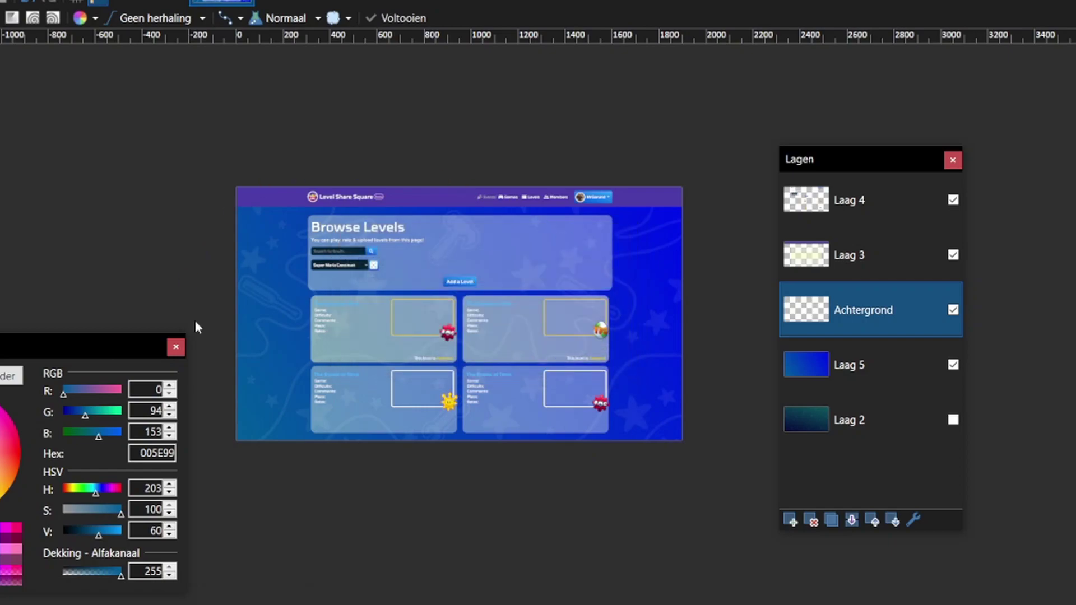
Select the Browse Levels panel and the two lower level cards on Laag 3 with the Magic Wand.
click(826, 266)
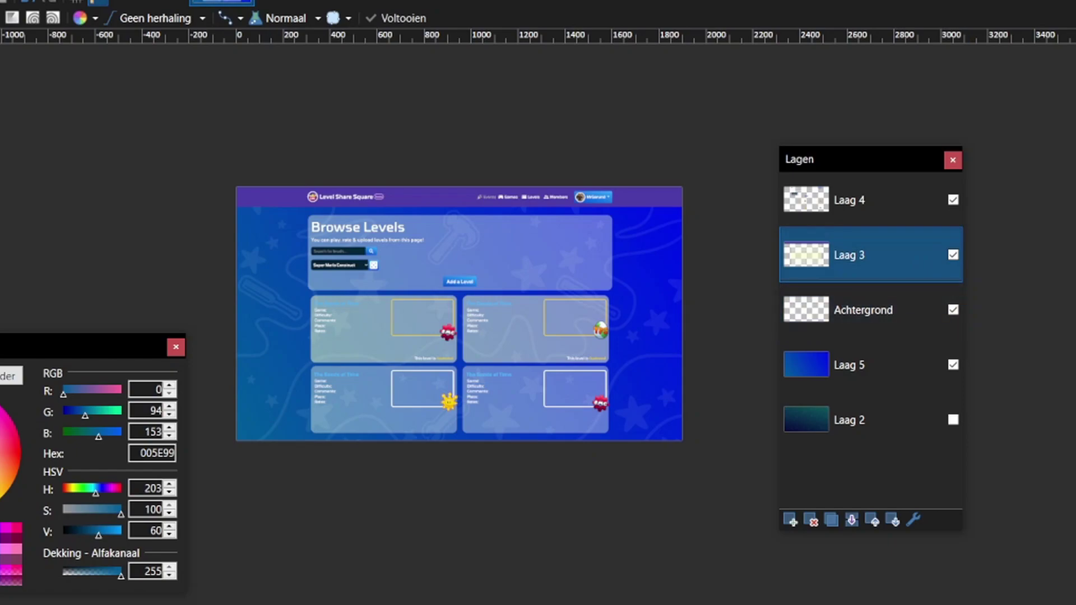
key(s)
click(444, 259)
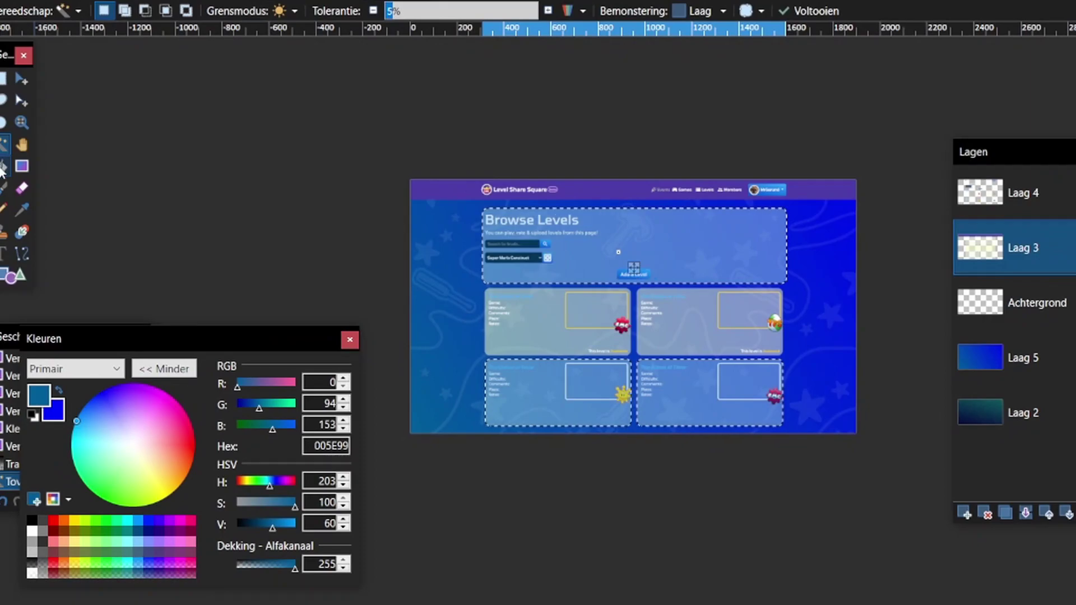
Fill the selected panels with 005E99 on a new layer above Laag 3, at opacity 35 and again at 116, and hide Laag 3.
click(3, 167)
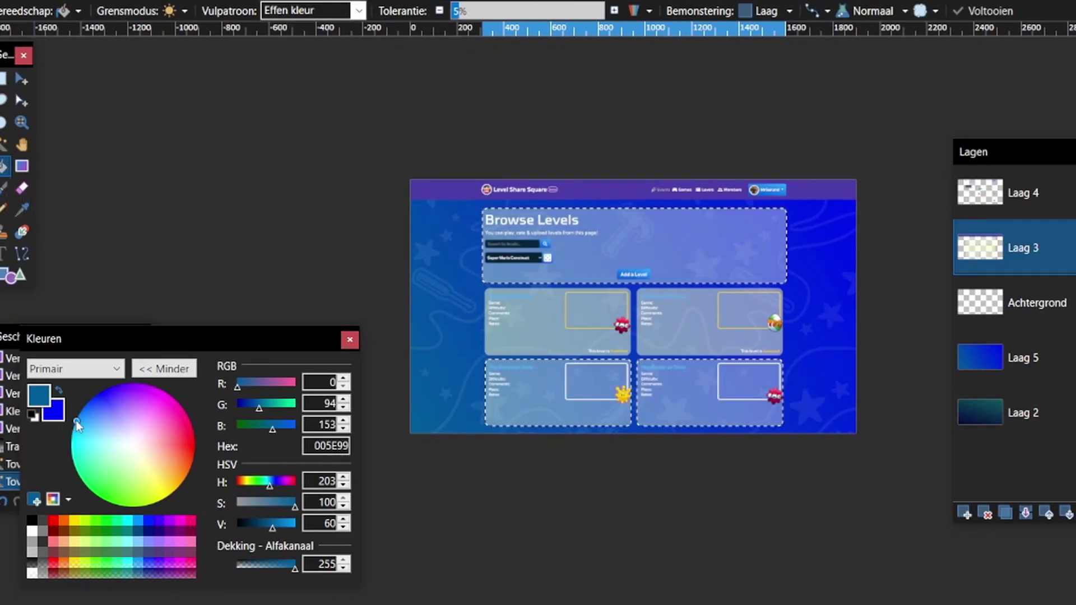
drag(269, 564, 245, 571)
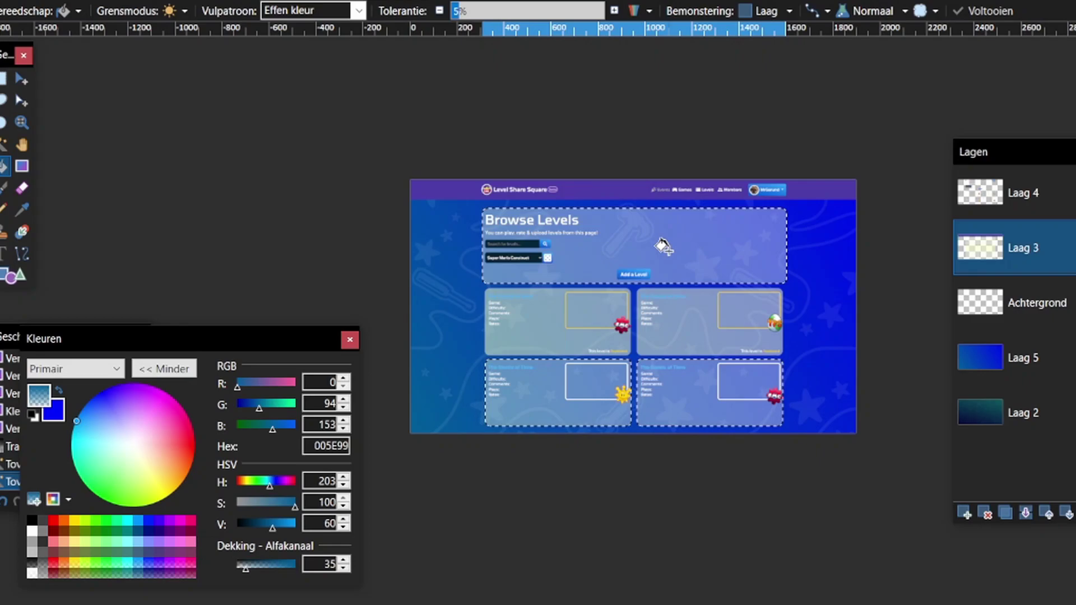
click(964, 513)
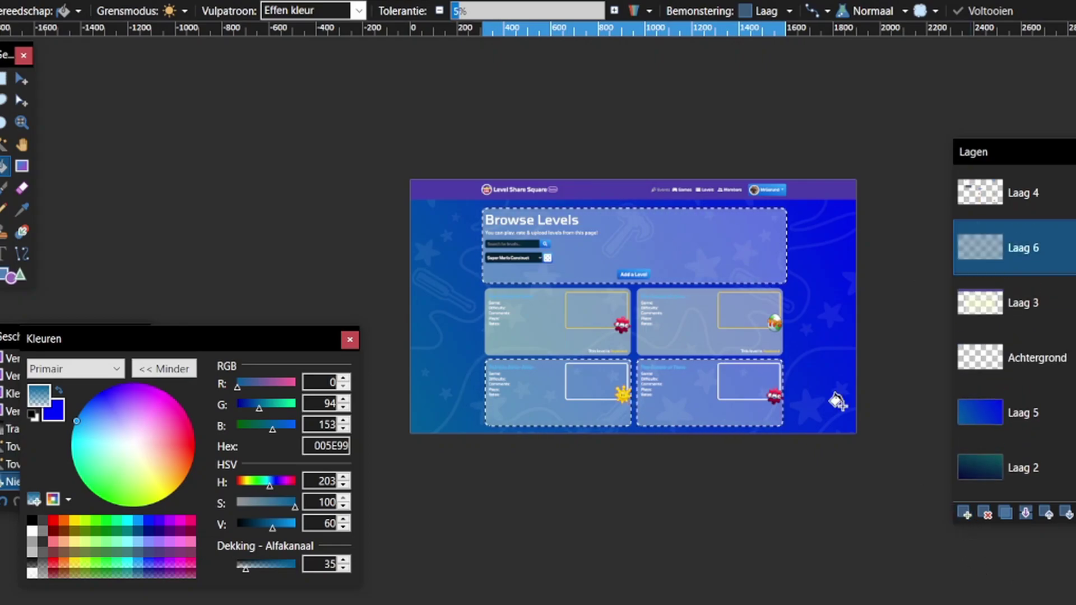
click(653, 253)
click(1047, 297)
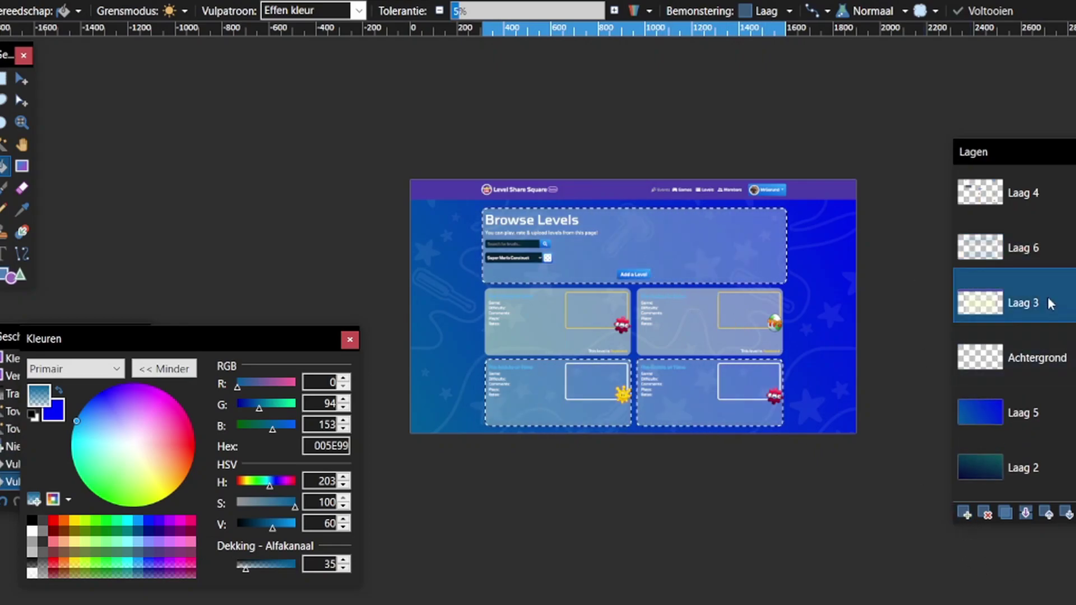
key(ctrl+shift+a)
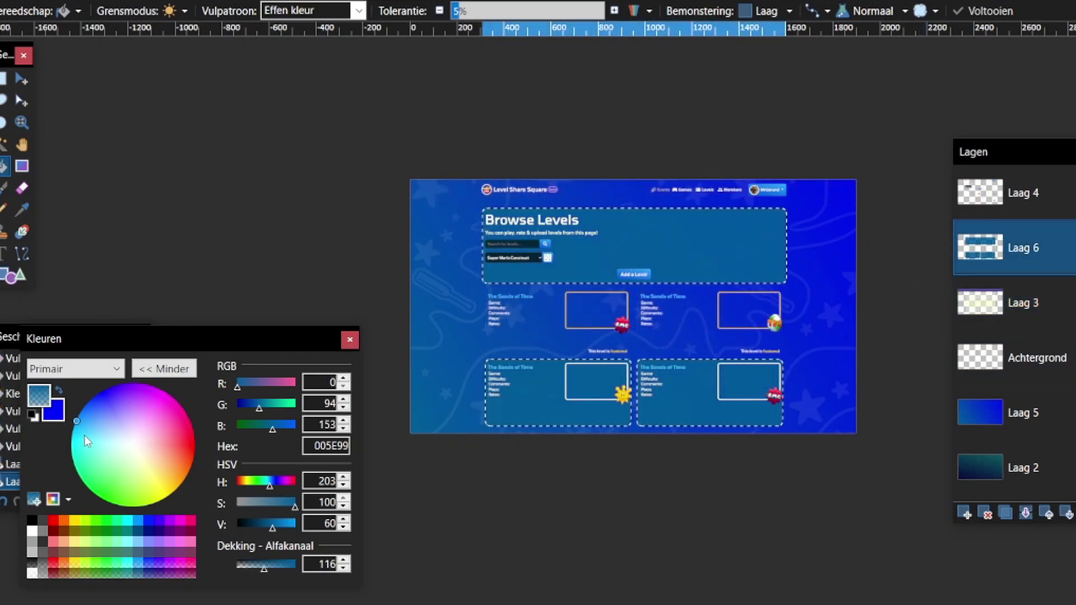
Set the primary colour to 068799 and select the two featured level cards on Laag 3 with the Magic Wand.
drag(78, 428, 74, 437)
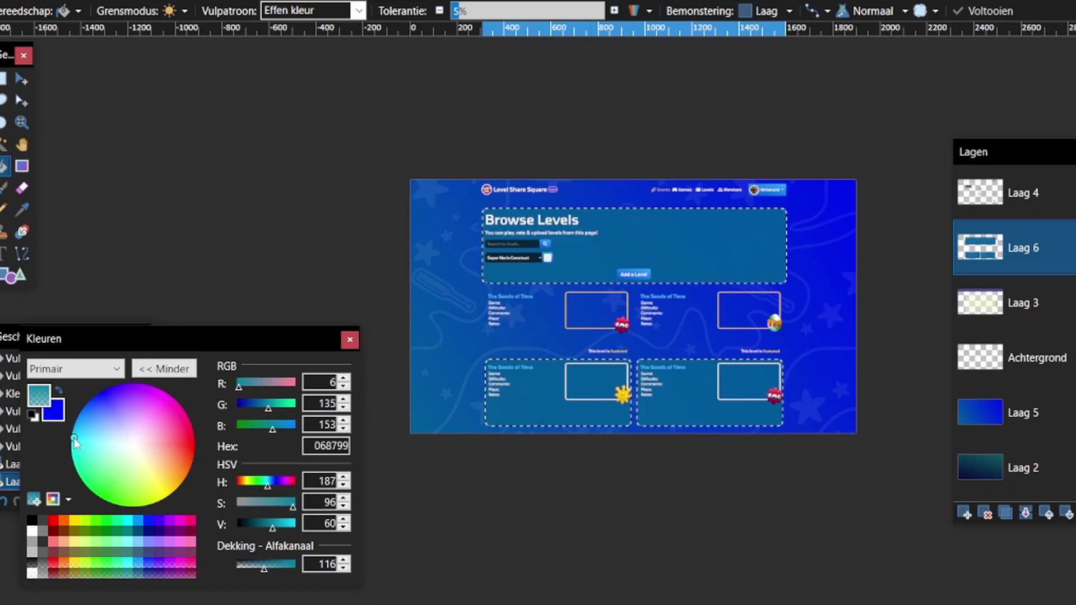
click(1054, 311)
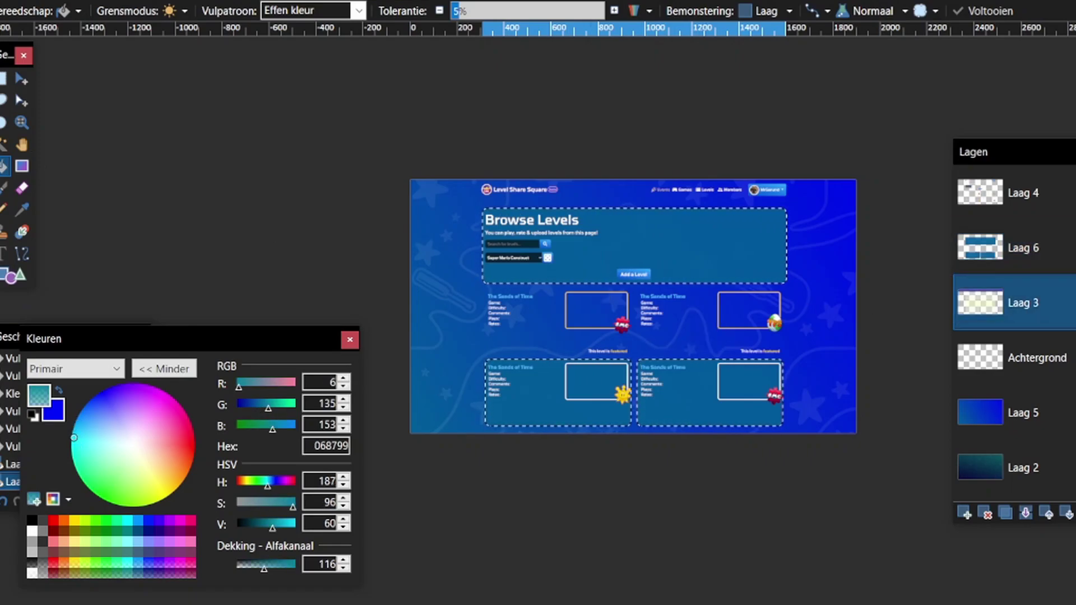
click(2, 145)
click(521, 314)
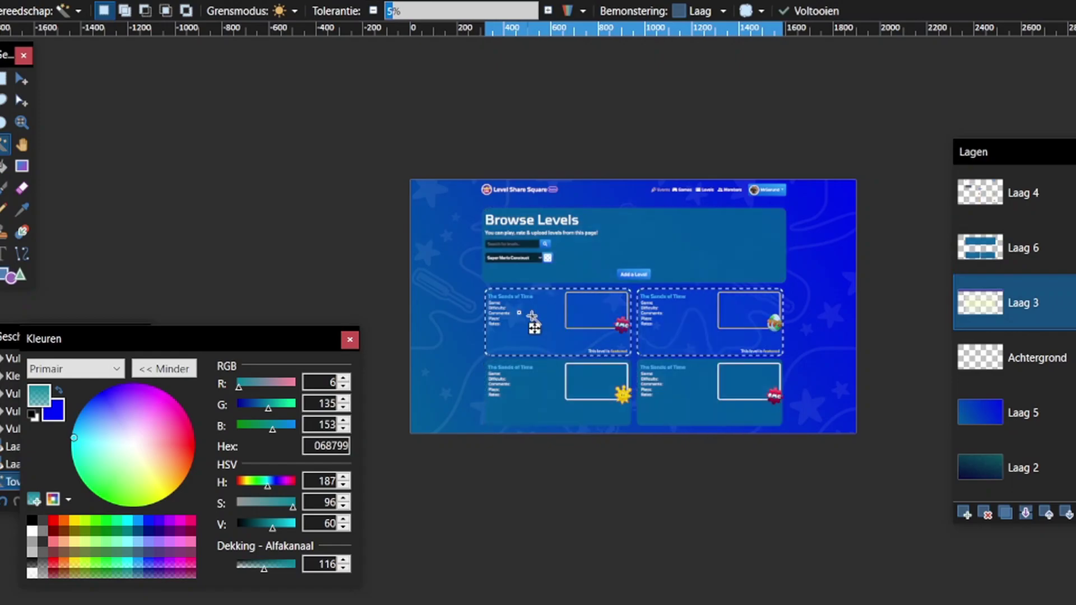
Fill the two selected featured cards repeatedly with 068799 on Laag 6, and toggle that layer's visibility to compare.
click(1026, 248)
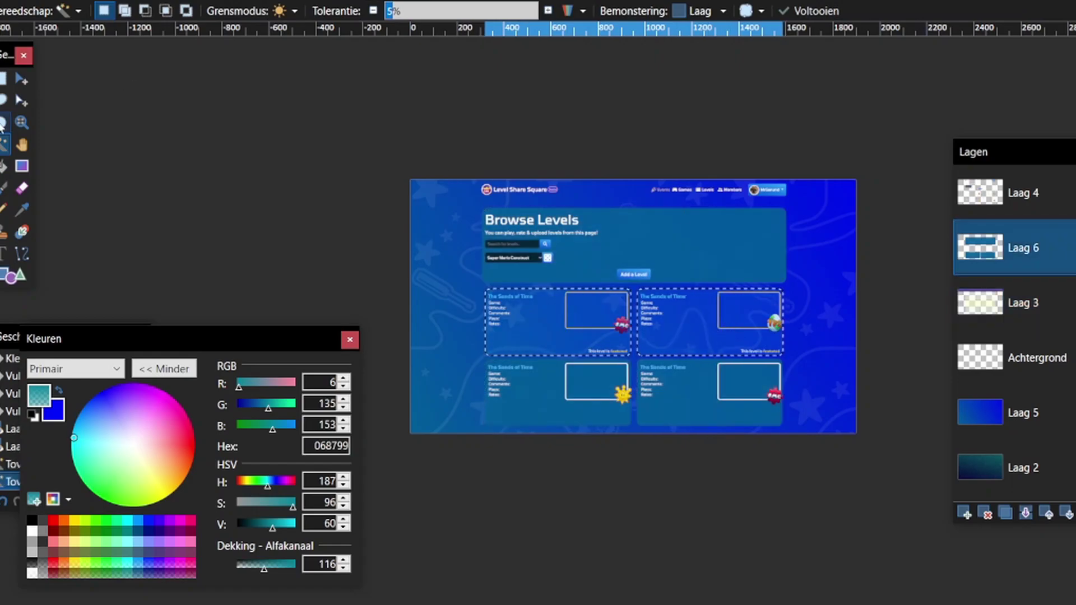
click(3, 166)
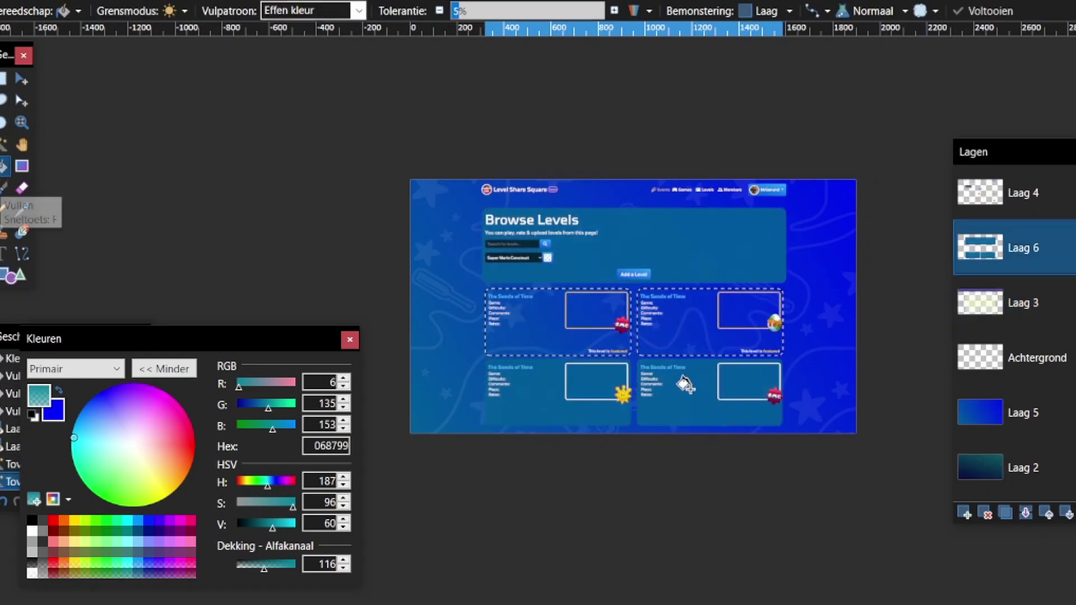
click(544, 321)
click(555, 314)
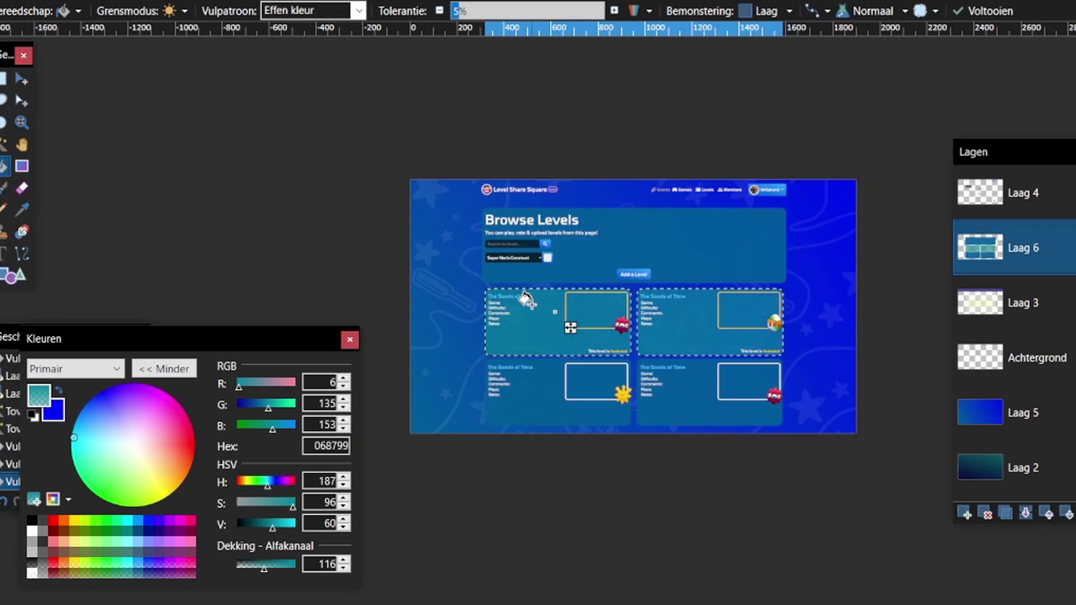
click(533, 306)
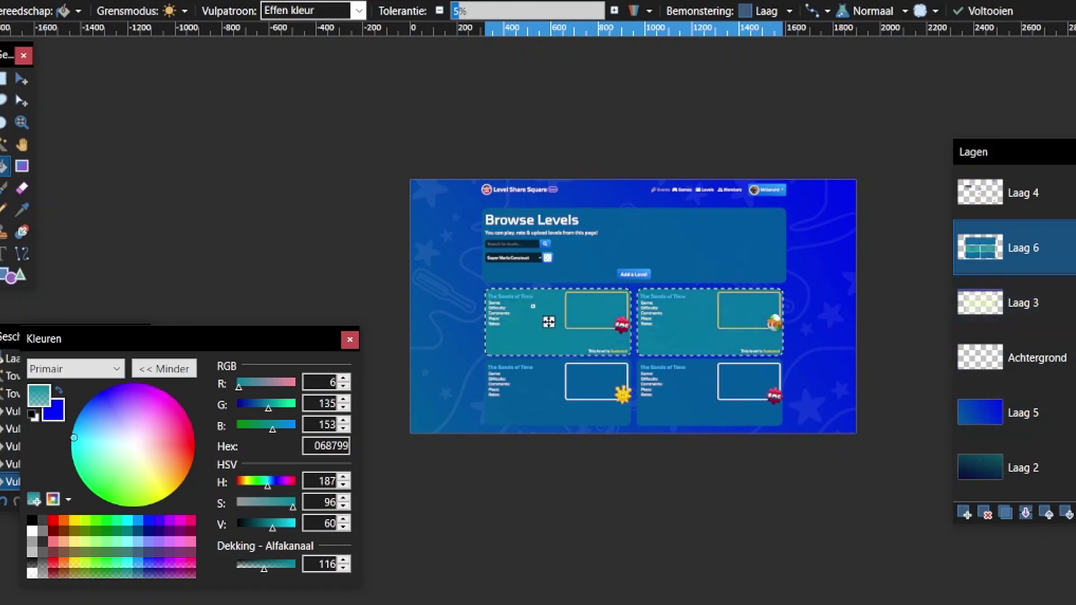
click(1075, 248)
click(1075, 248)
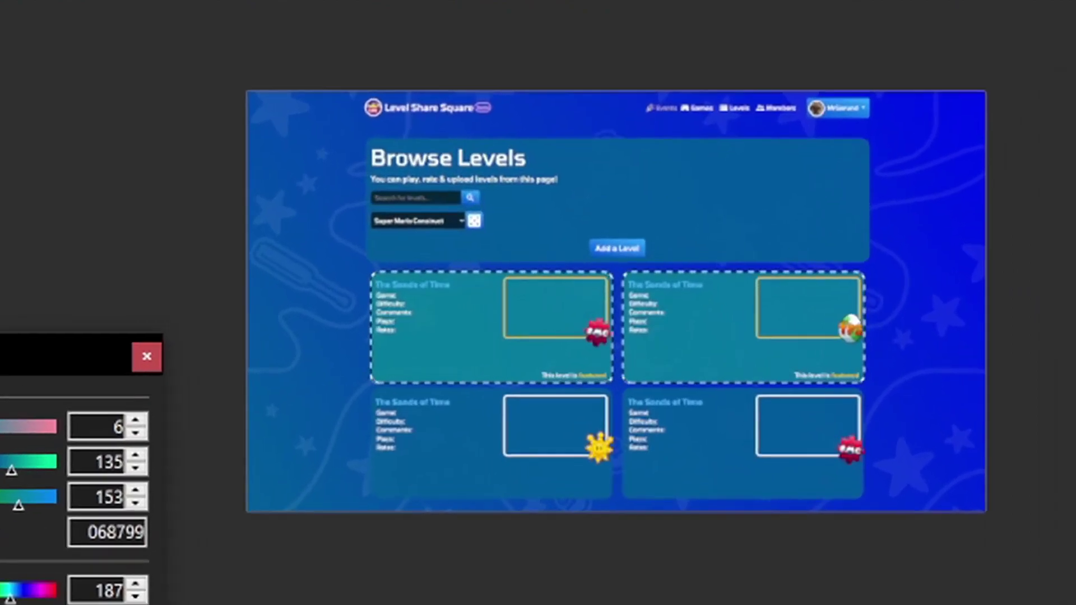
Clear the card selection, select the header bar and fill it with 99005E, and inspect the recoloured level cards up close.
key(ctrl+d)
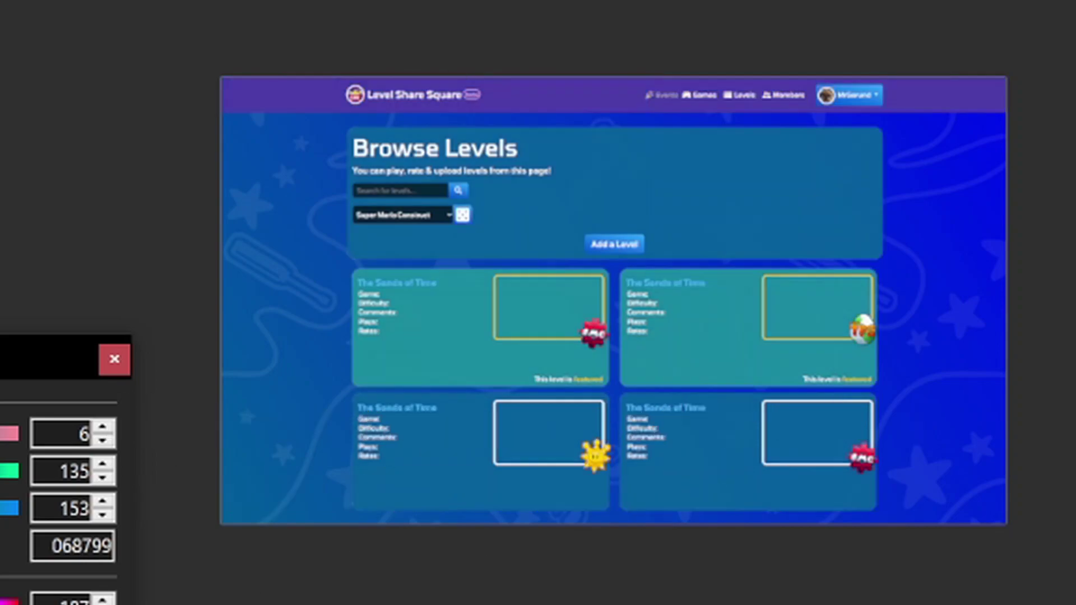
click(572, 92)
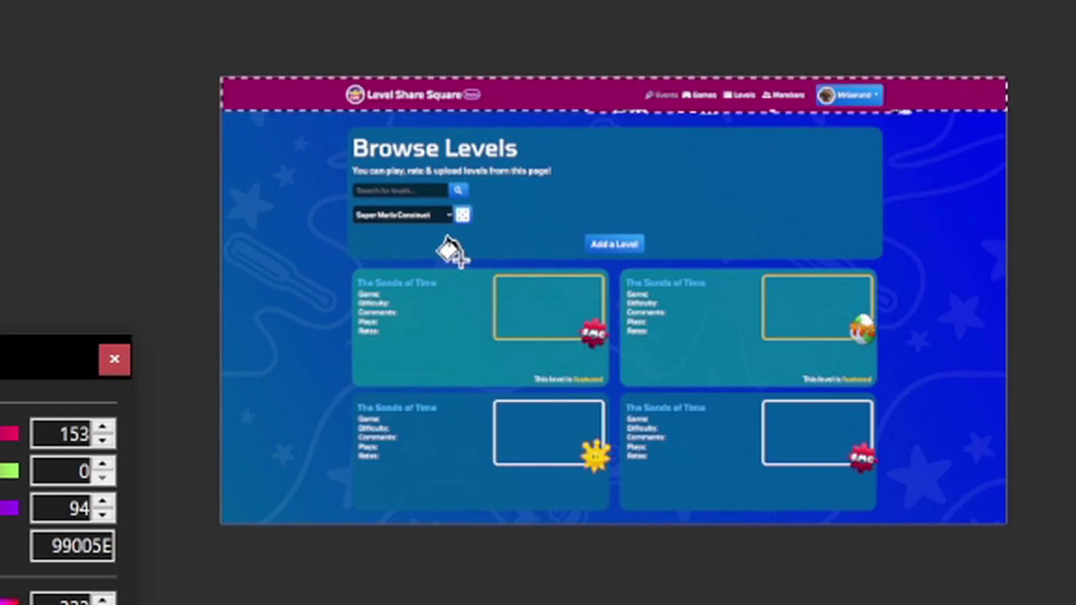
scroll(542, 321, up, 3)
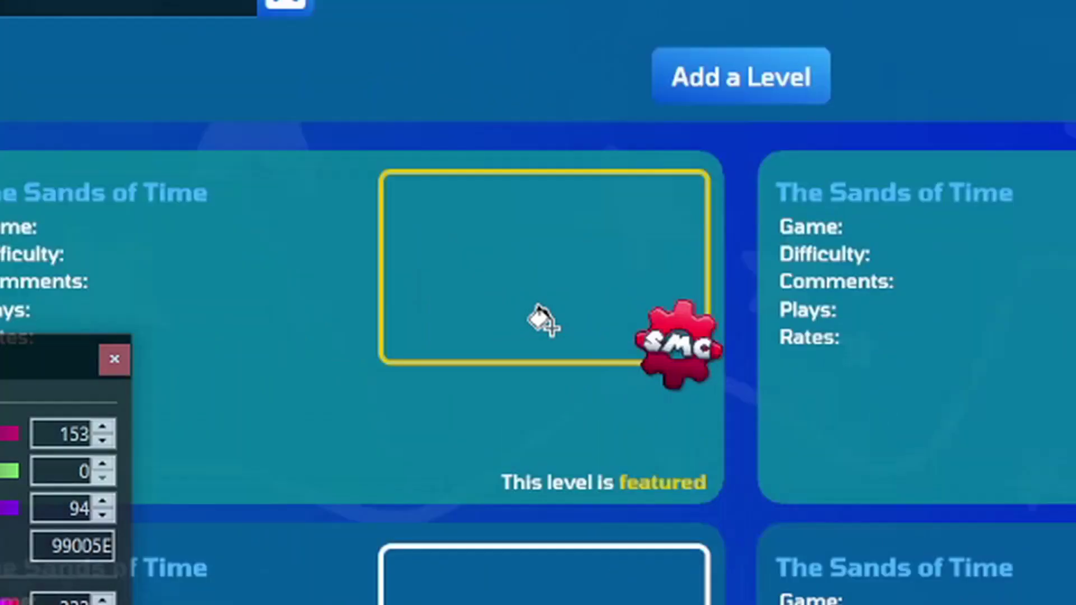
scroll(475, 354, down, 5)
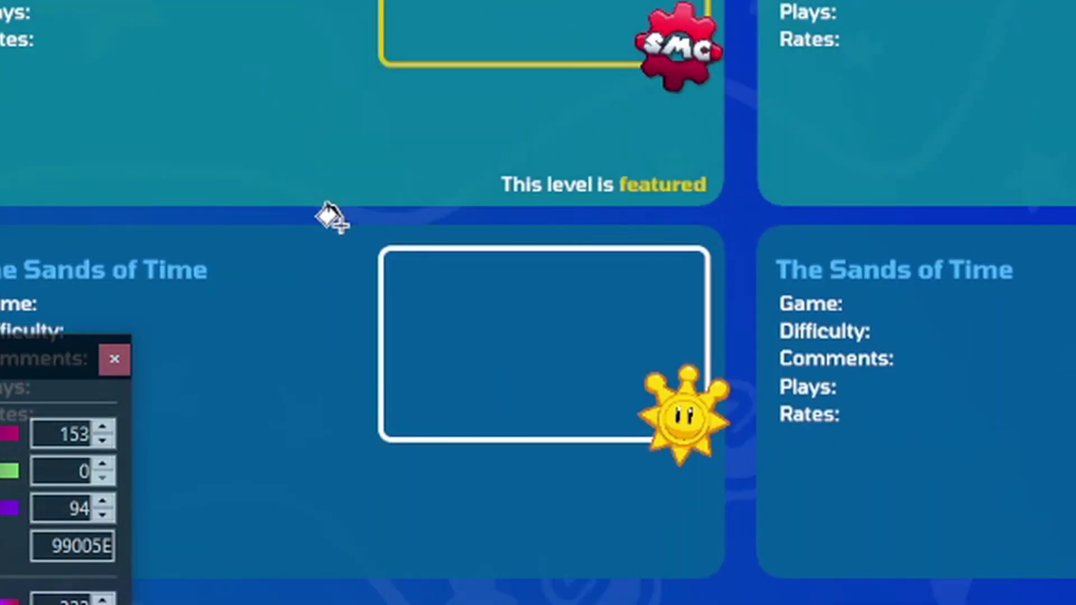
scroll(773, 569, up, 10)
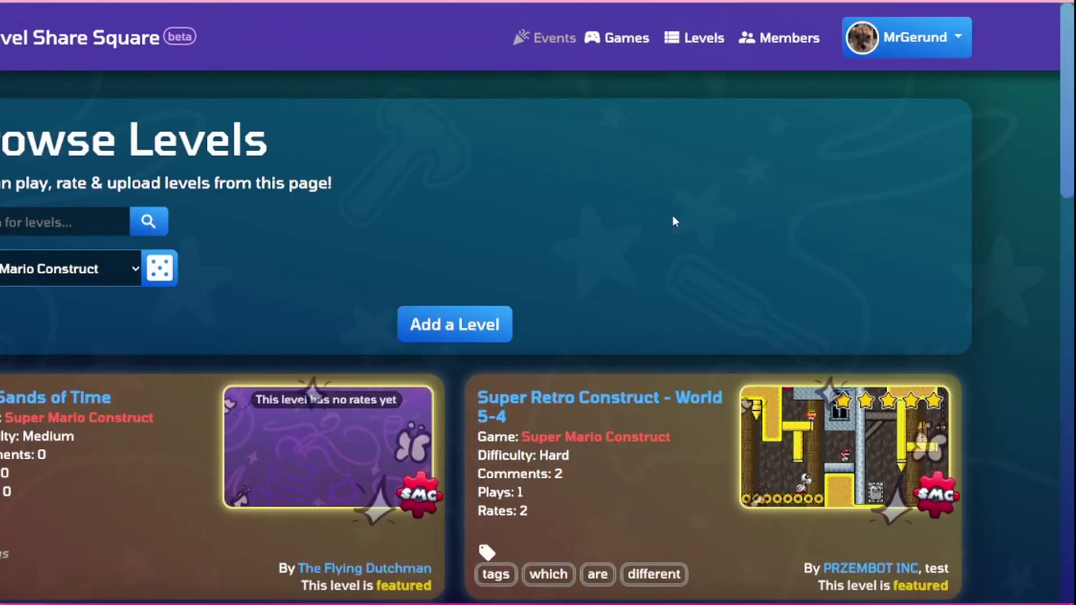
Open the developer tools on the Browse Levels page, widen them, and enlarge the style rules of the body element.
scroll(672, 219, down, 3)
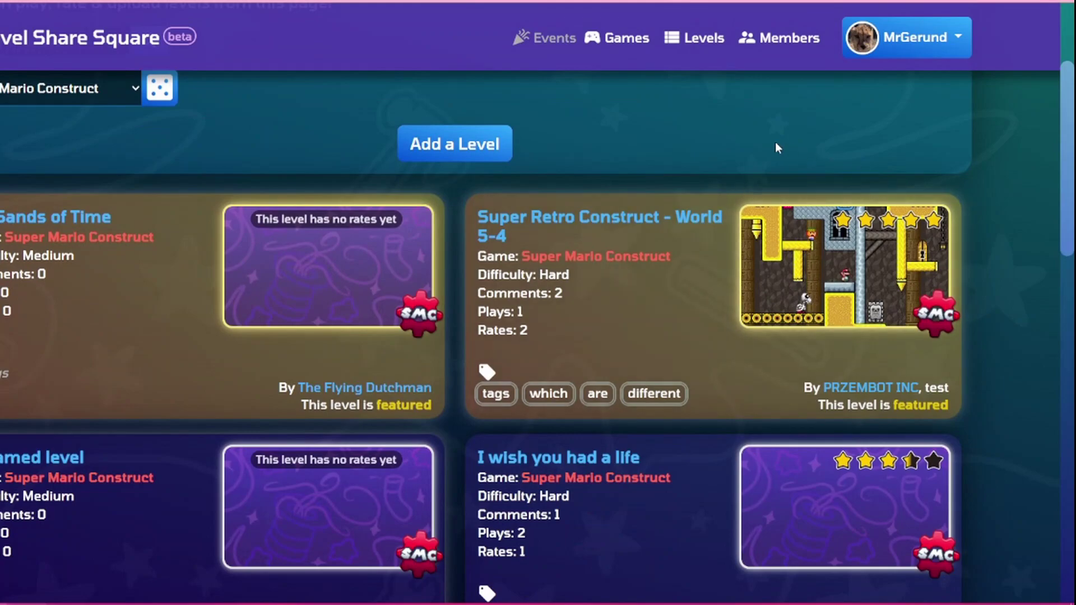
right_click(775, 142)
click(606, 115)
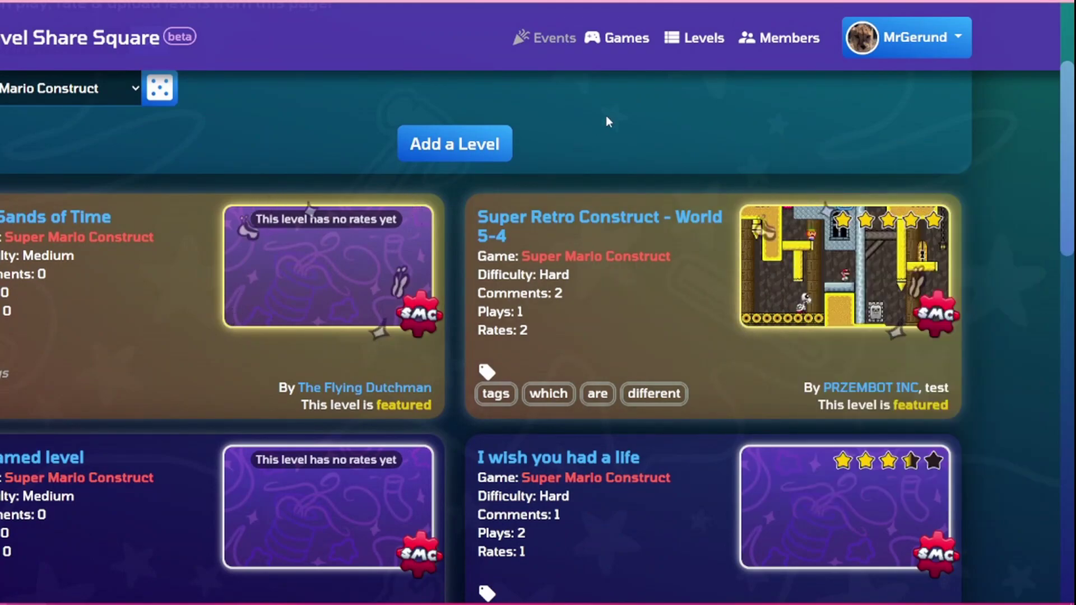
key(ctrl+shift+i)
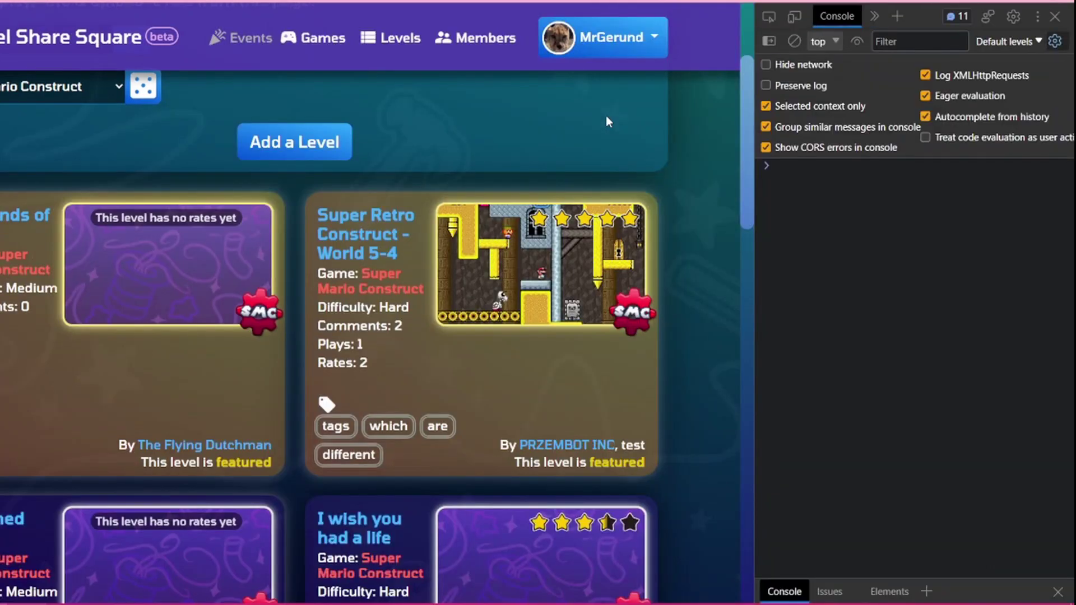
drag(751, 226, 694, 234)
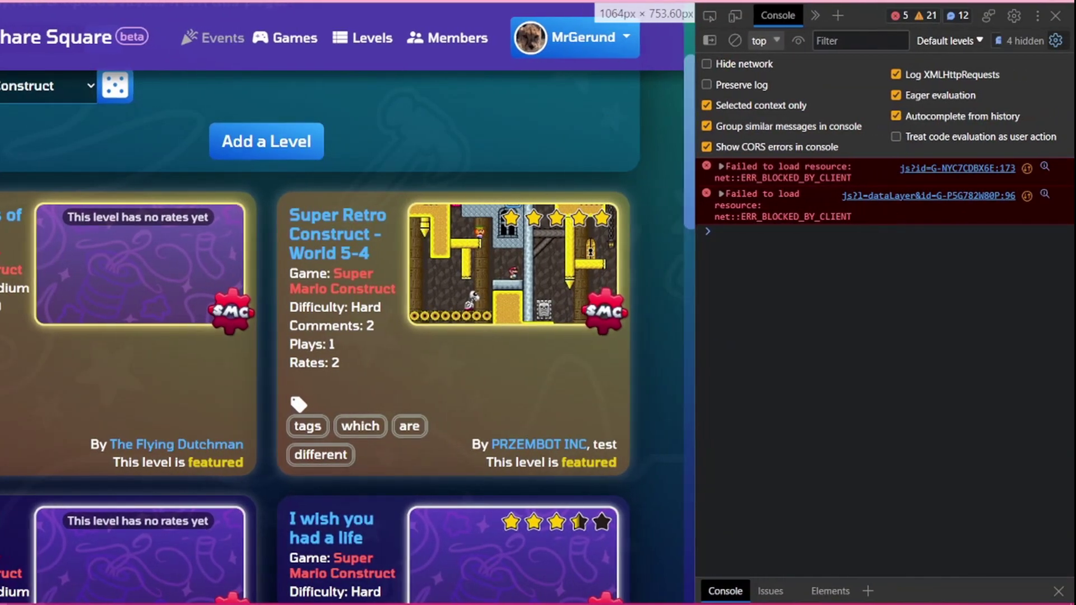
click(832, 587)
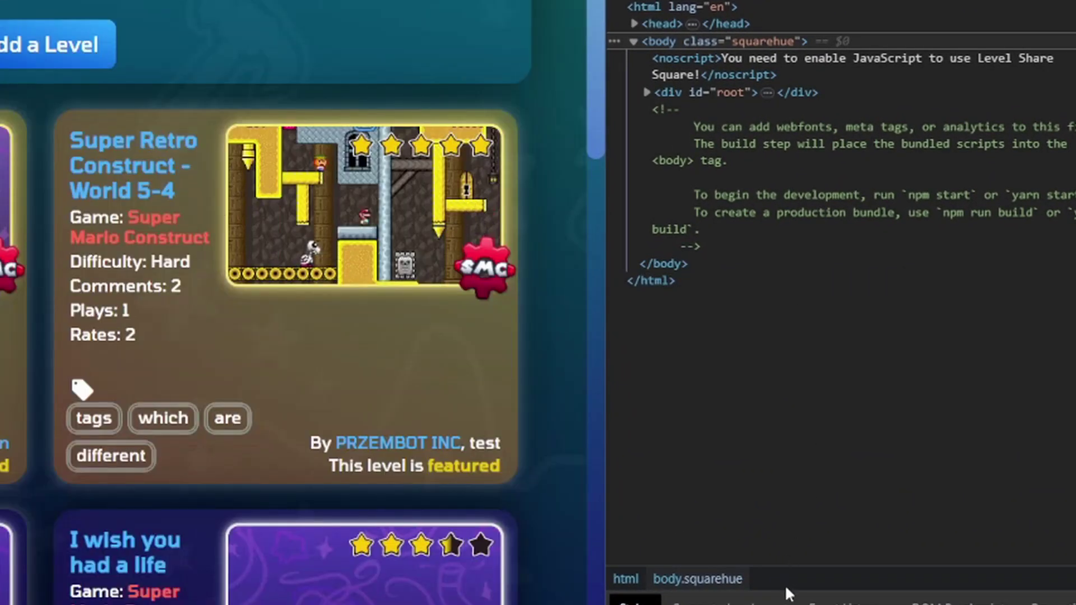
drag(785, 591, 796, 25)
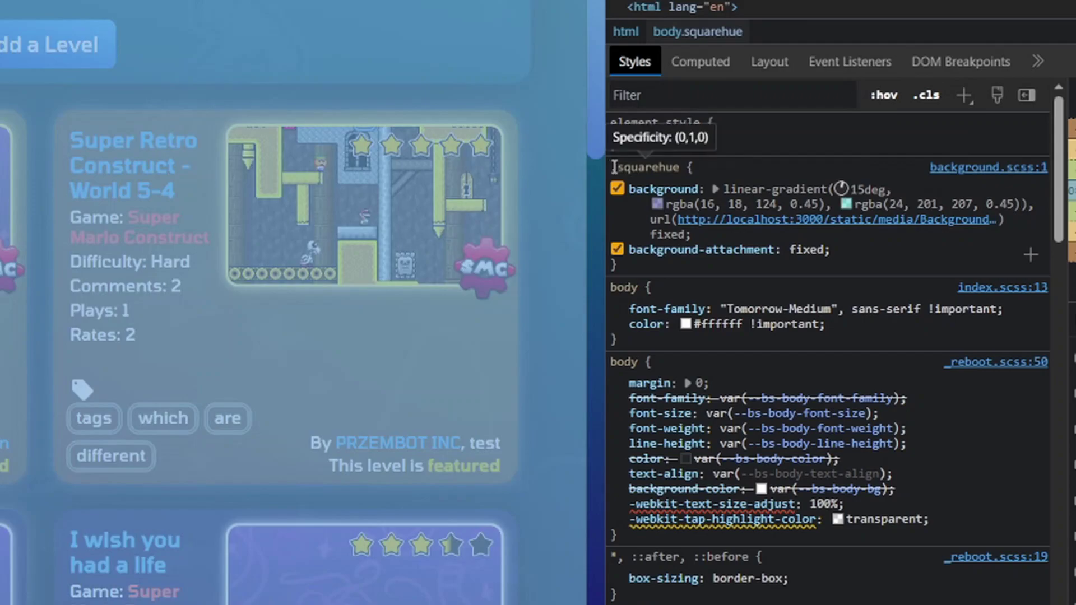
Change the first background gradient colour of the .squarehue rule to green, rgb(89 156 14 / 45%), with the colour picker.
click(614, 167)
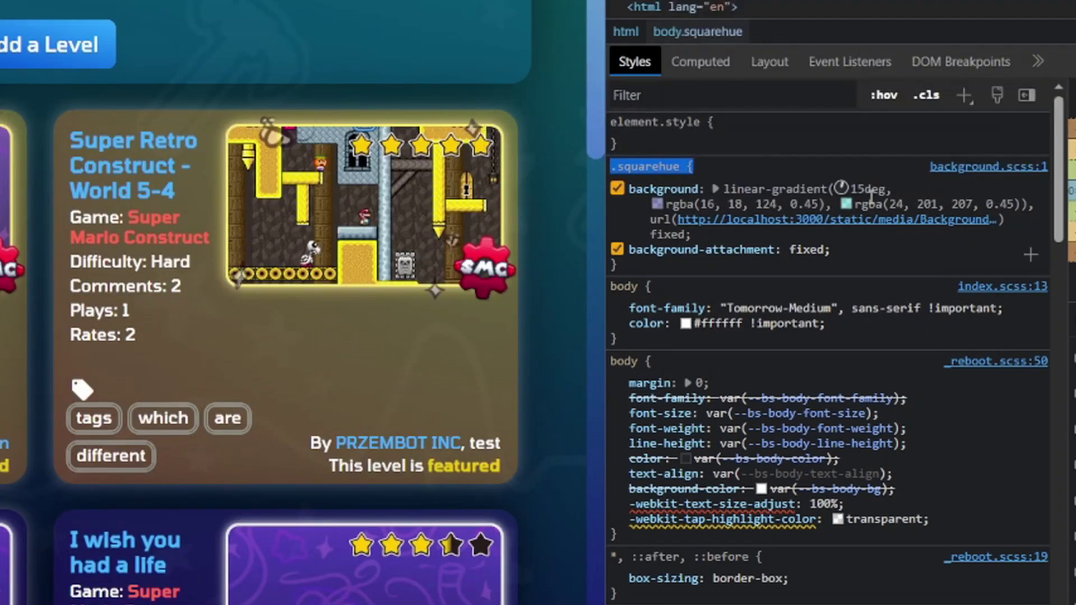
click(657, 204)
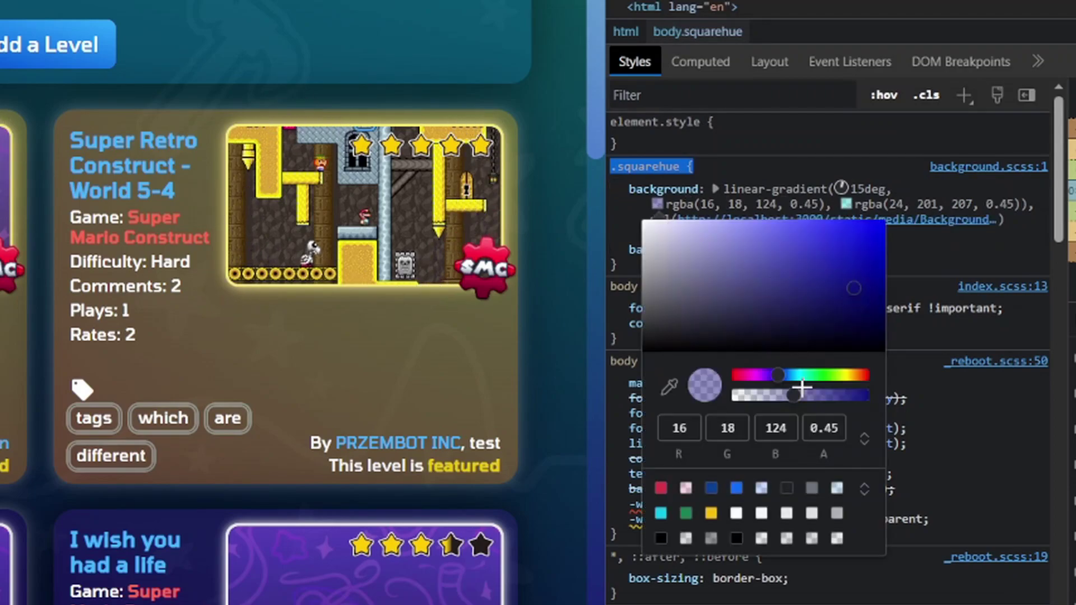
drag(778, 376, 835, 377)
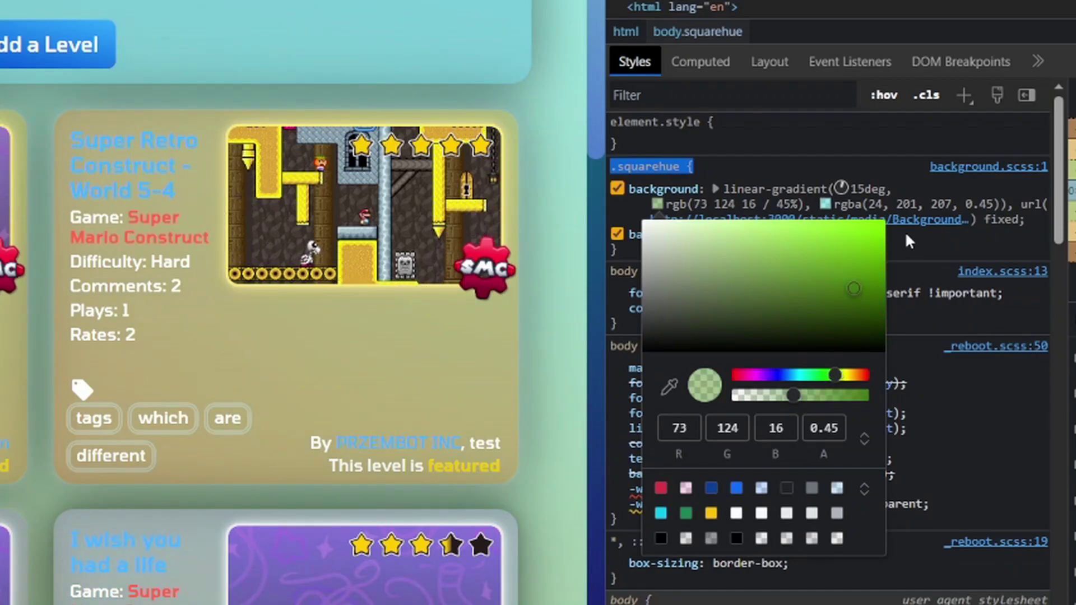
drag(858, 289, 864, 270)
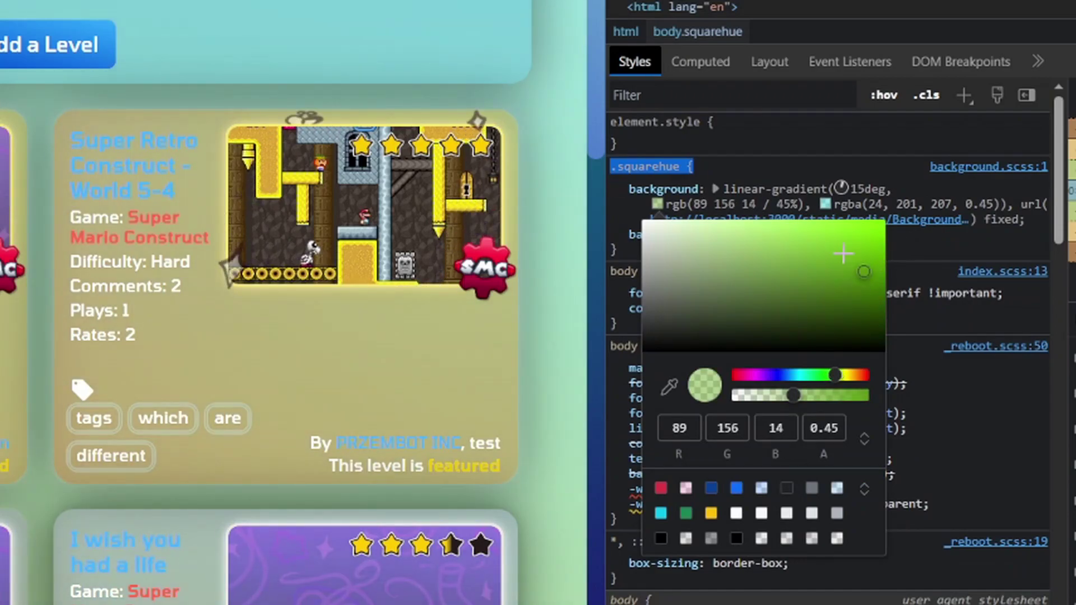
key(Escape)
Rewrite the first gradient colour in the .squarehue background in comma notation as rgba(89, 156, 14, 0.45).
click(782, 205)
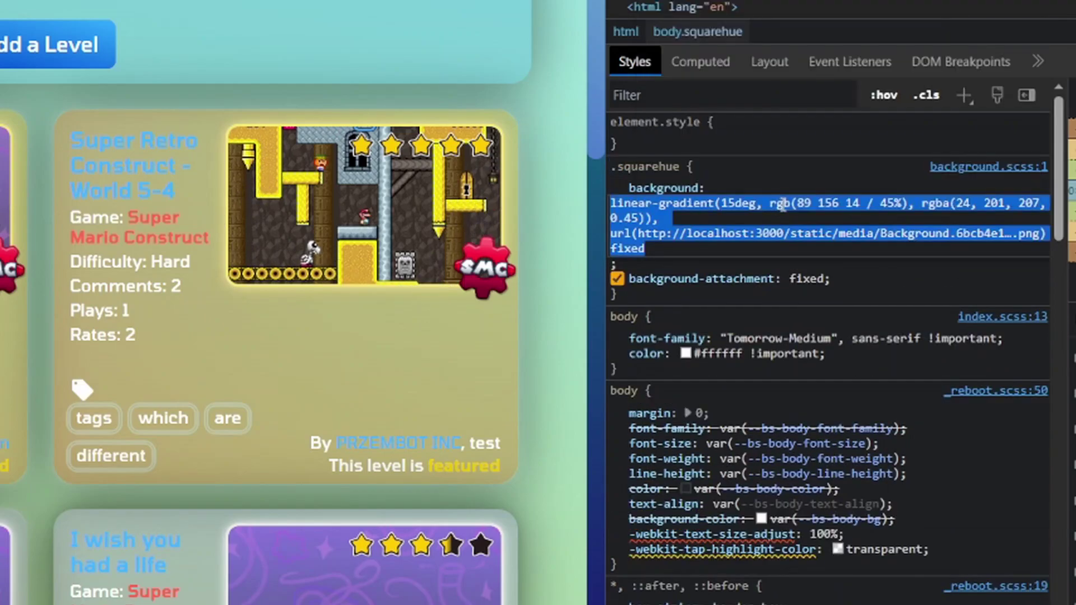
drag(903, 204, 870, 206)
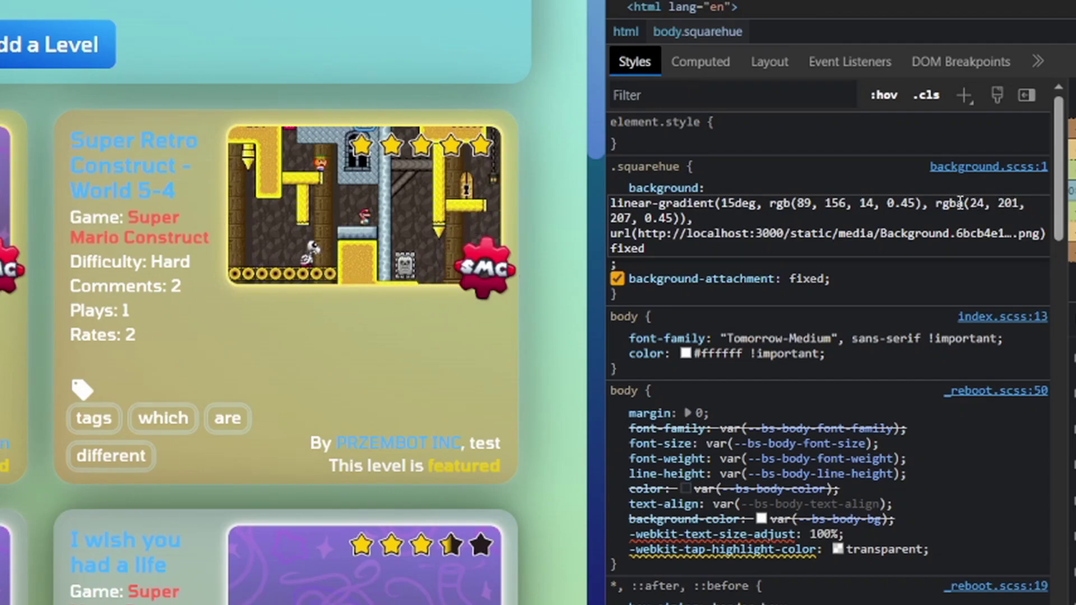
click(791, 205)
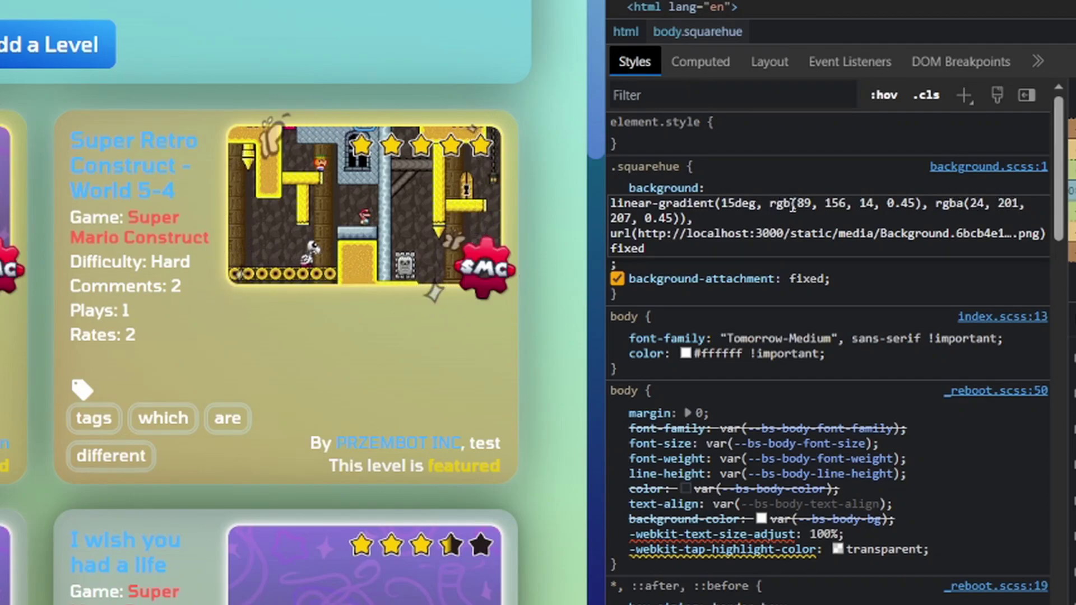
text(a)
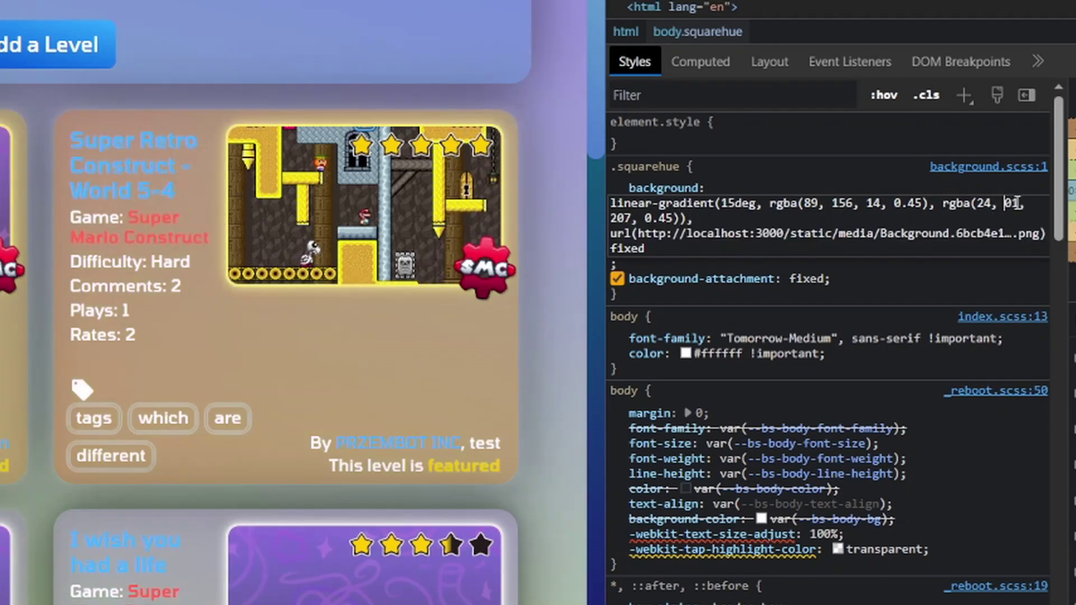
Set the second gradient colour in the .squarehue background to rgba(94, 101, 67, 0.45).
key(BackSpace)
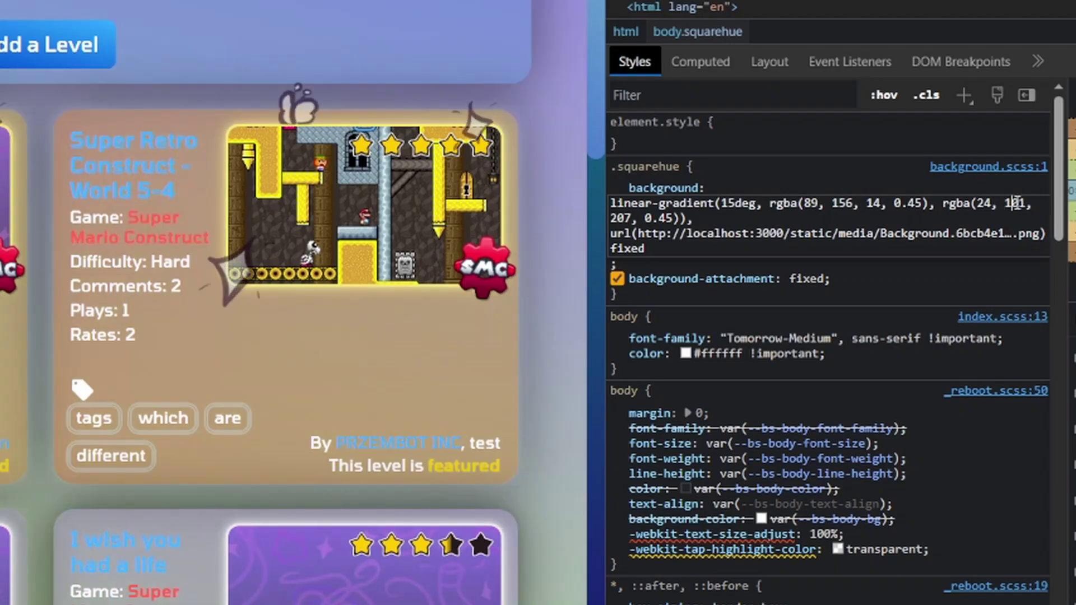
text(1)
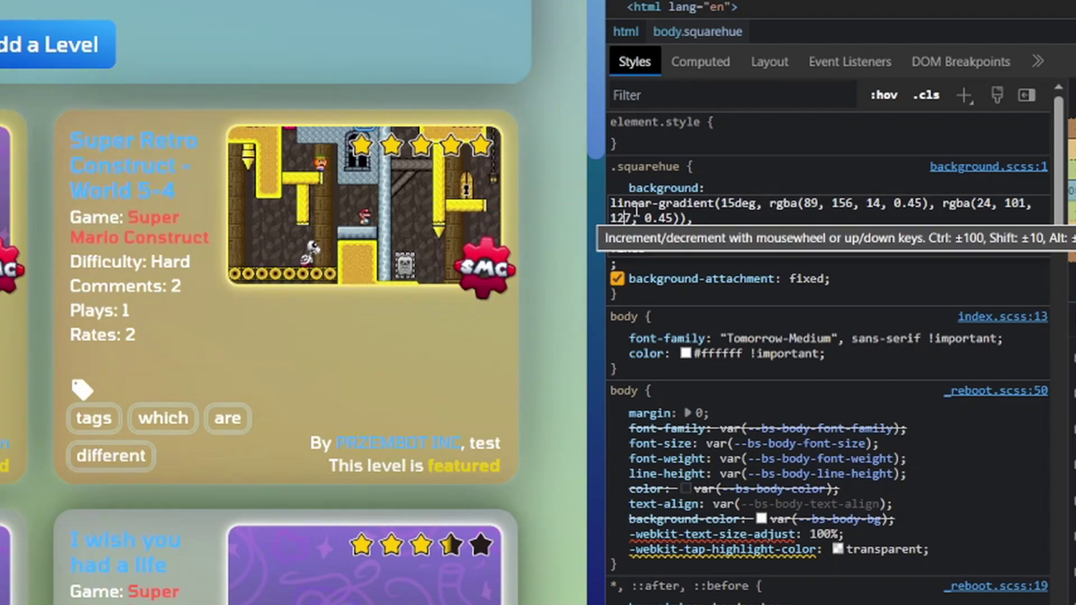
key(BackSpace)
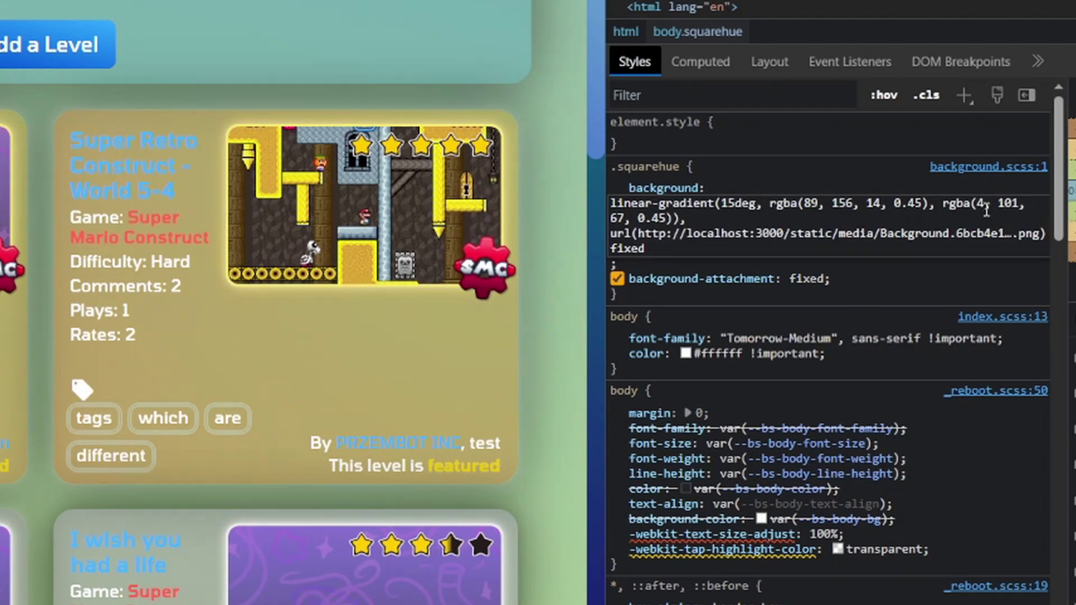
Widen the page area and look through the Browse Levels page to examine the new background gradient behind the panels and cards.
scroll(188, 355, up, 2)
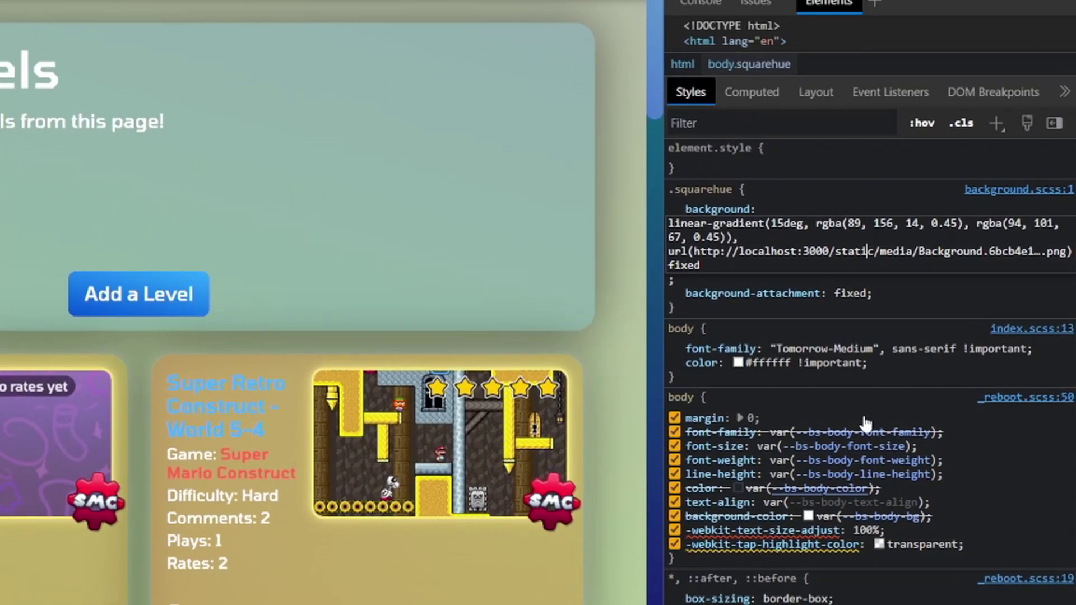
scroll(315, 337, down, 8)
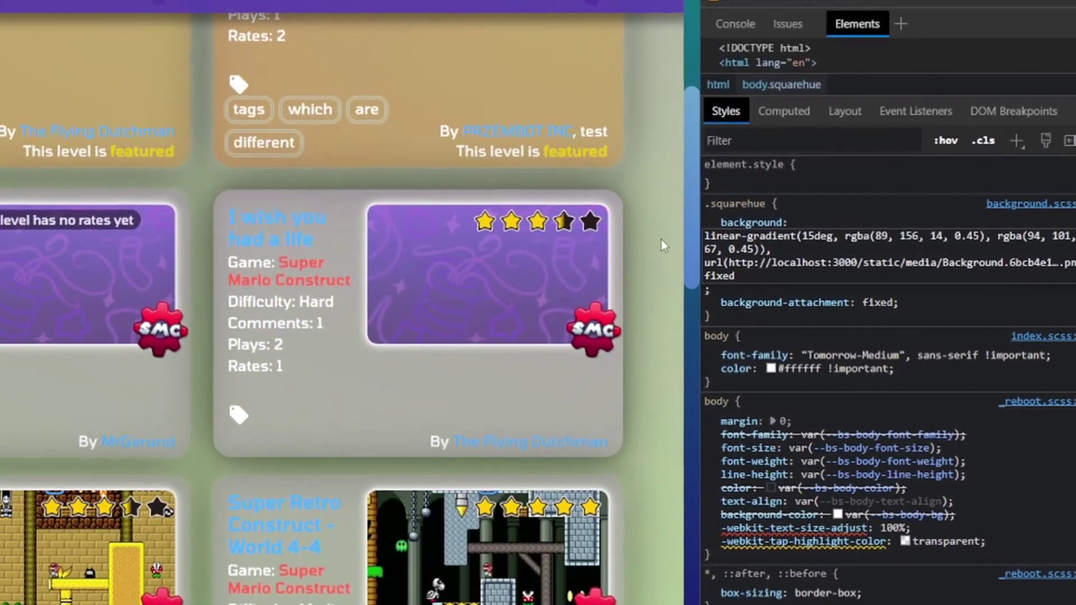
drag(708, 235, 1001, 234)
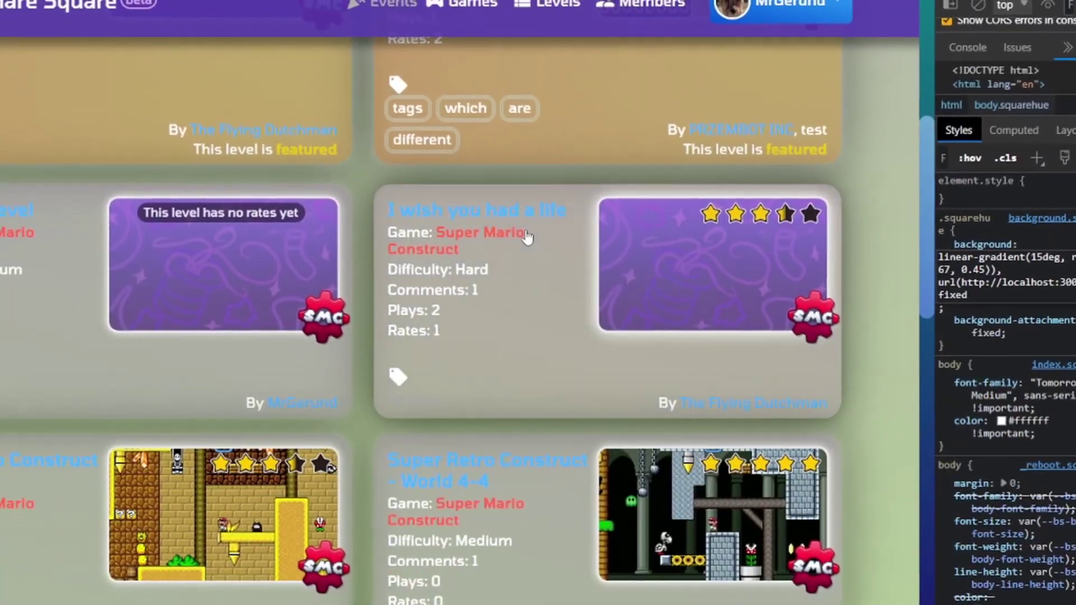
scroll(499, 263, up, 7)
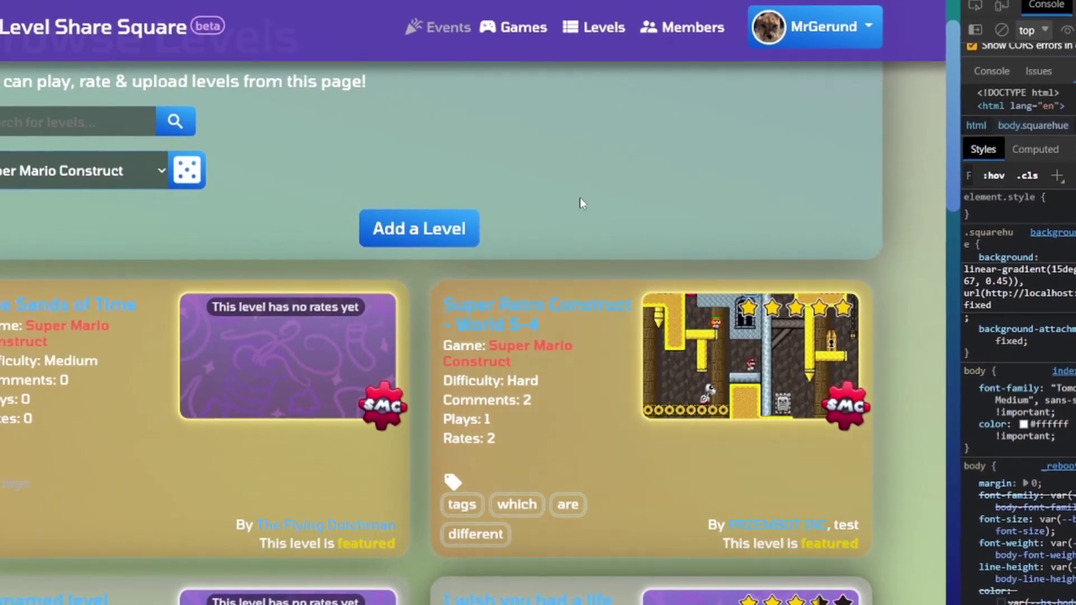
scroll(392, 134, down, 8)
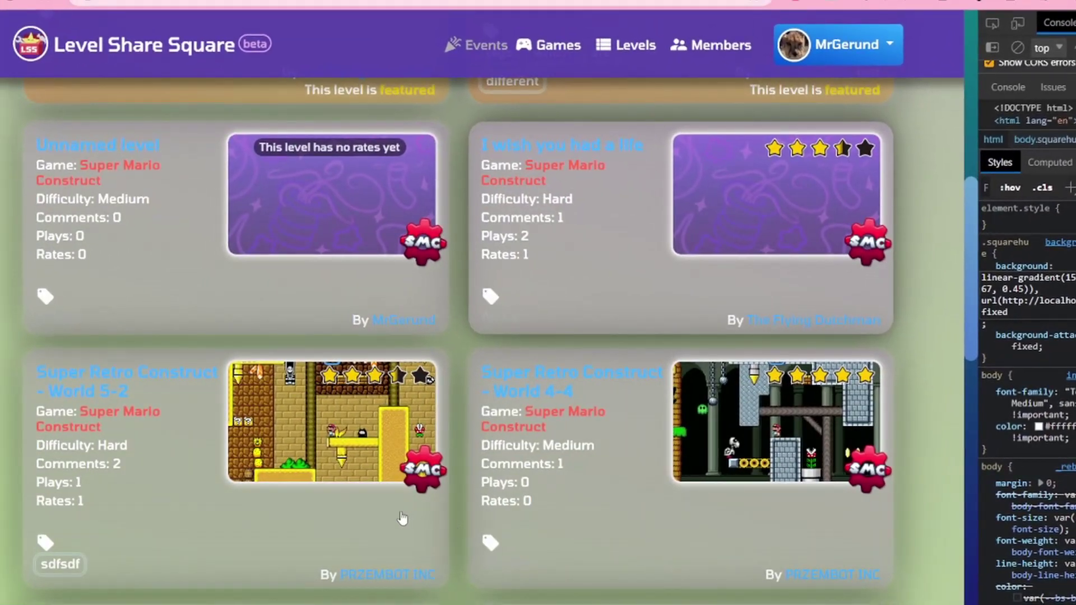
scroll(401, 519, up, 10)
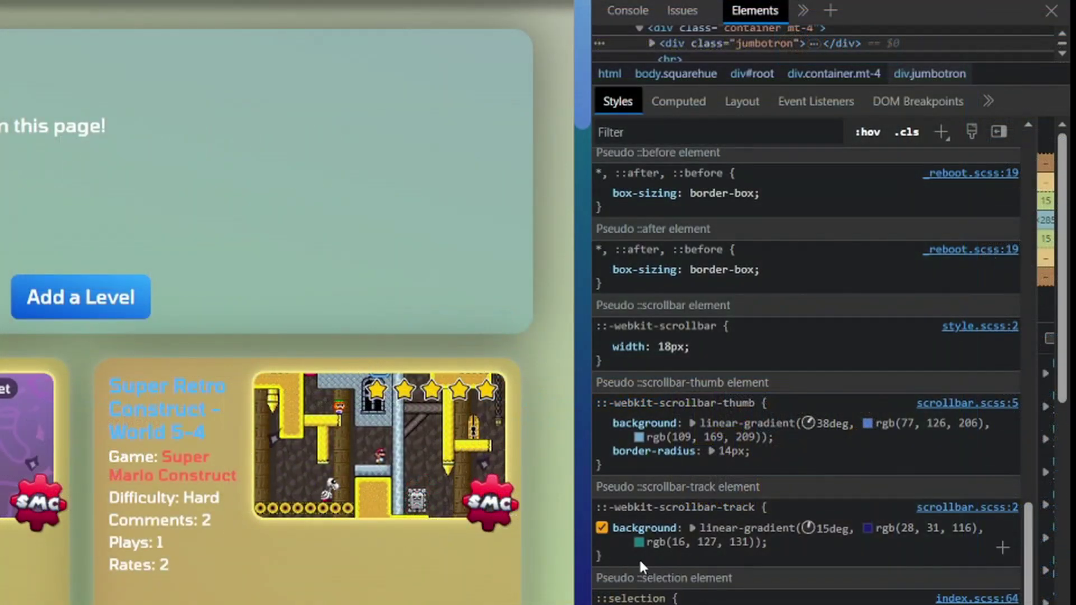
Examine the ::-webkit-scrollbar-track and ::-webkit-scrollbar-thumb rules and compare them with the page's scrollbar.
drag(640, 561, 594, 502)
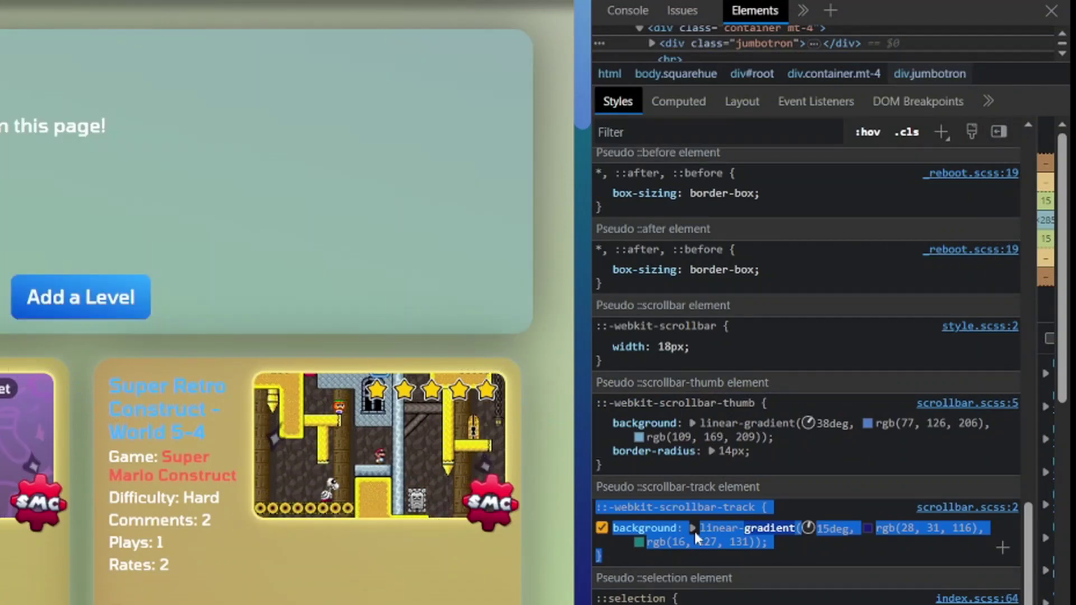
drag(631, 458, 599, 397)
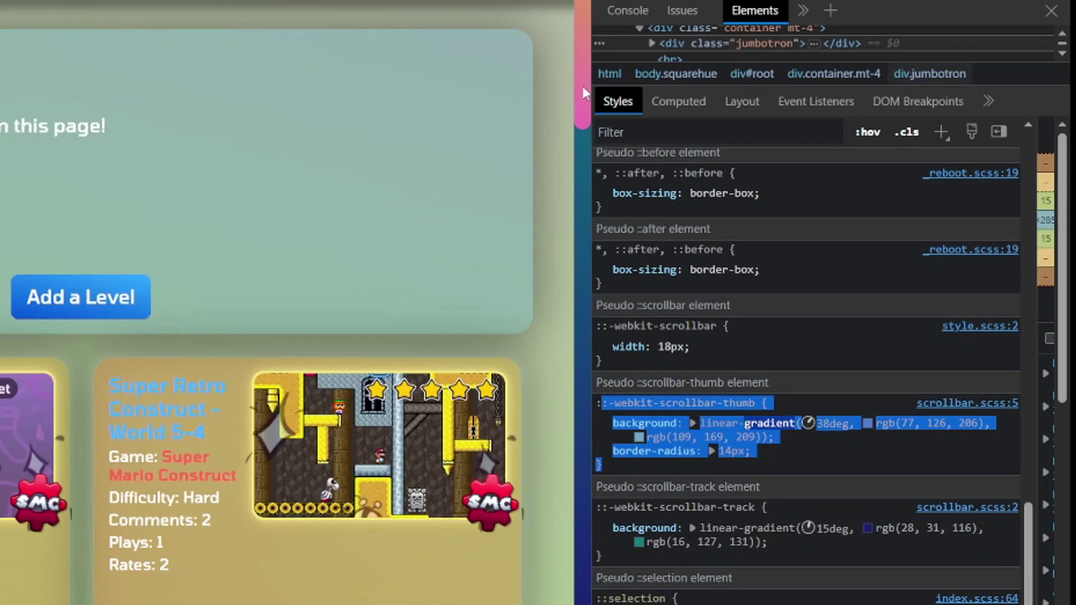
drag(583, 86, 580, 112)
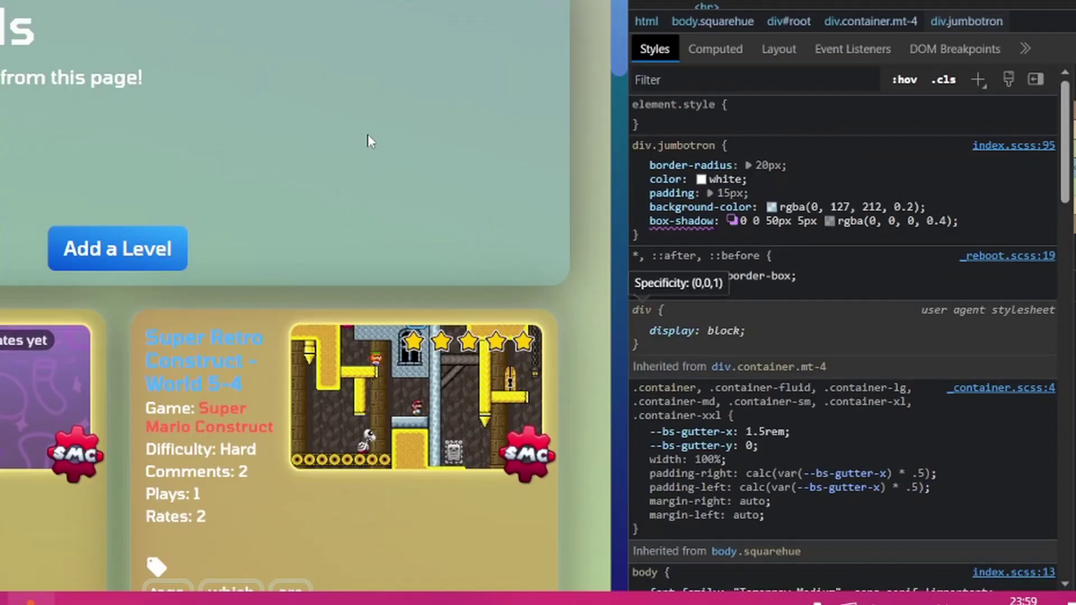
Inspect the Browse Levels panel and toggle the background-color of div.jumbotron off and on repeatedly to compare, leaving it enabled.
right_click(370, 135)
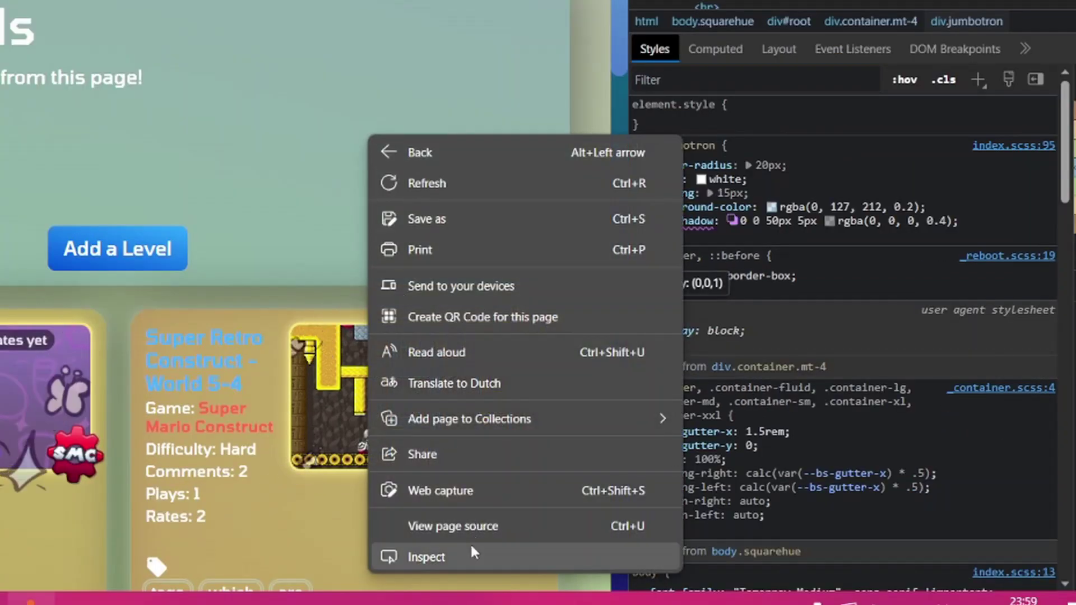
click(470, 549)
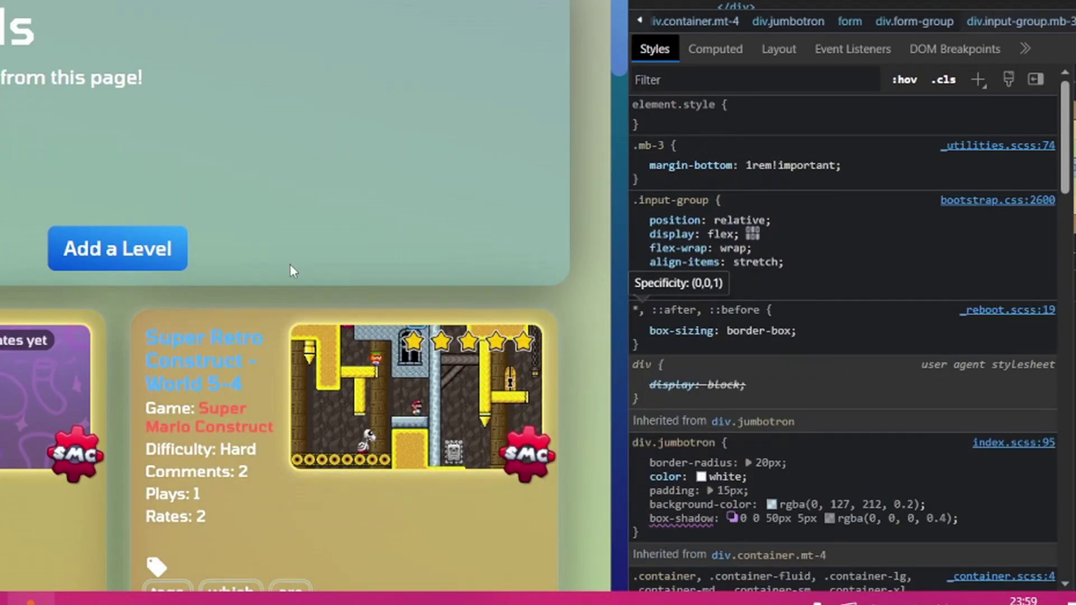
right_click(480, 435)
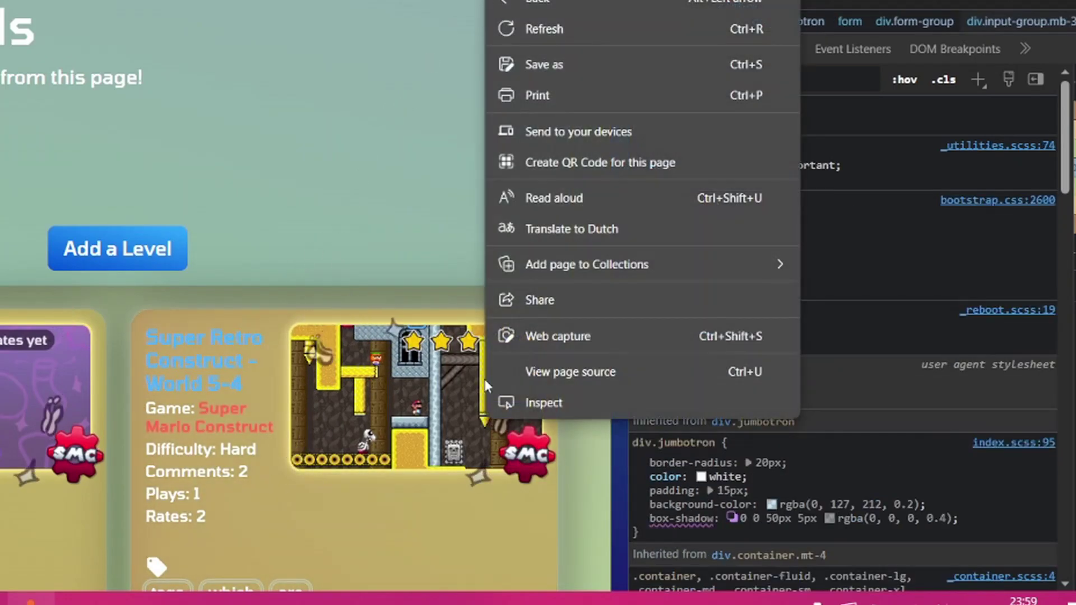
click(512, 399)
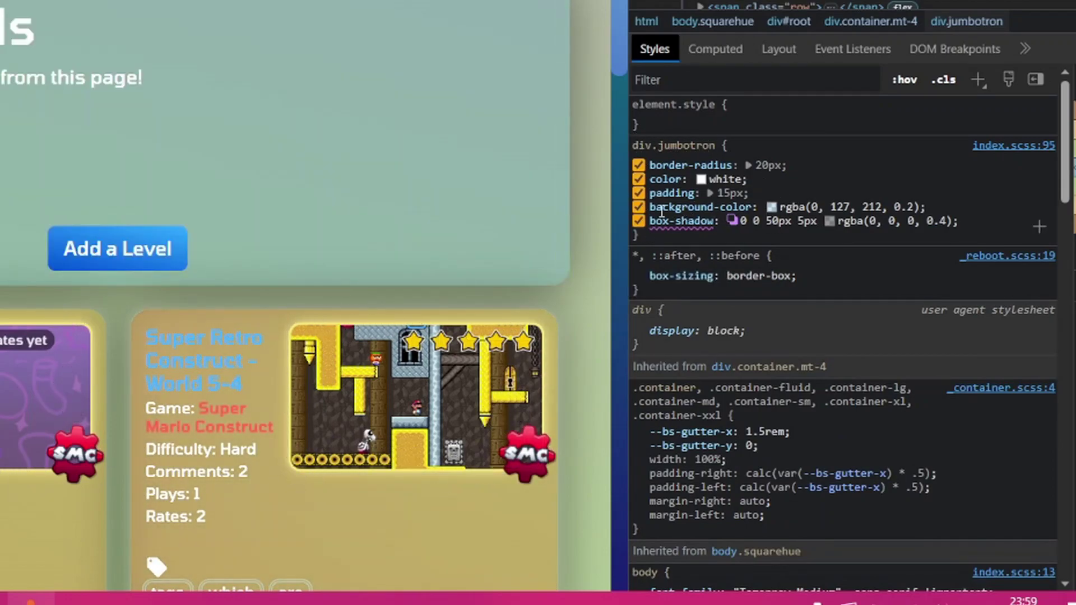
click(639, 208)
click(639, 207)
click(639, 207)
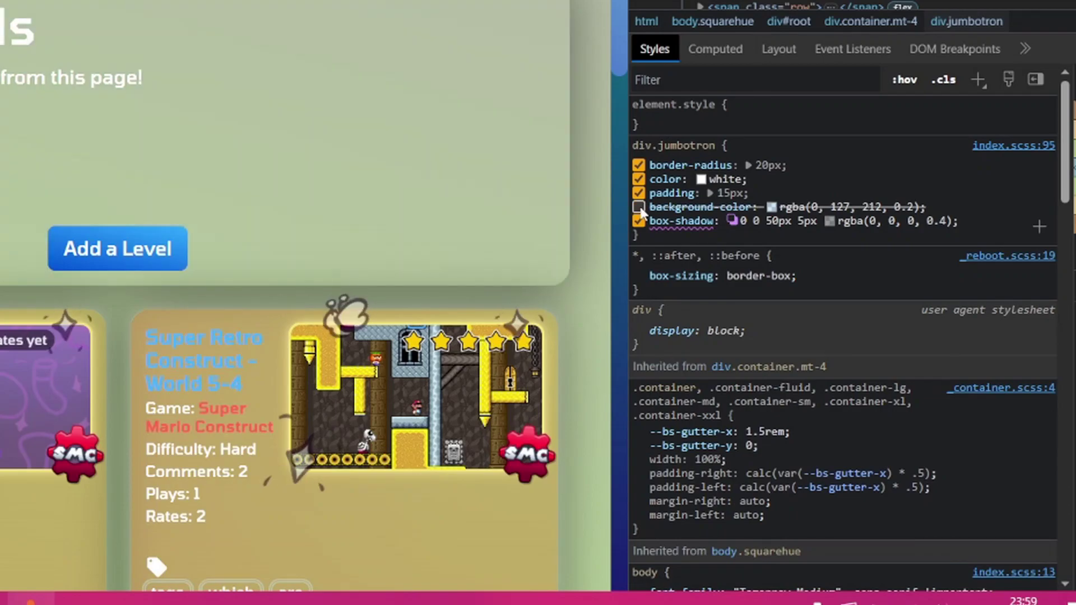
click(639, 207)
click(638, 208)
click(639, 207)
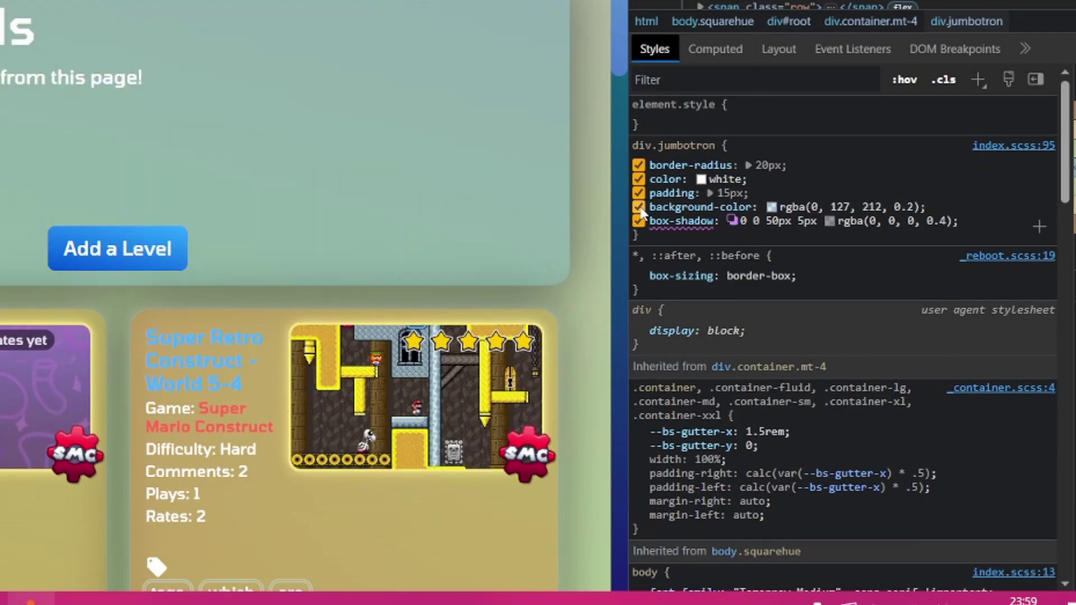
click(639, 208)
click(638, 207)
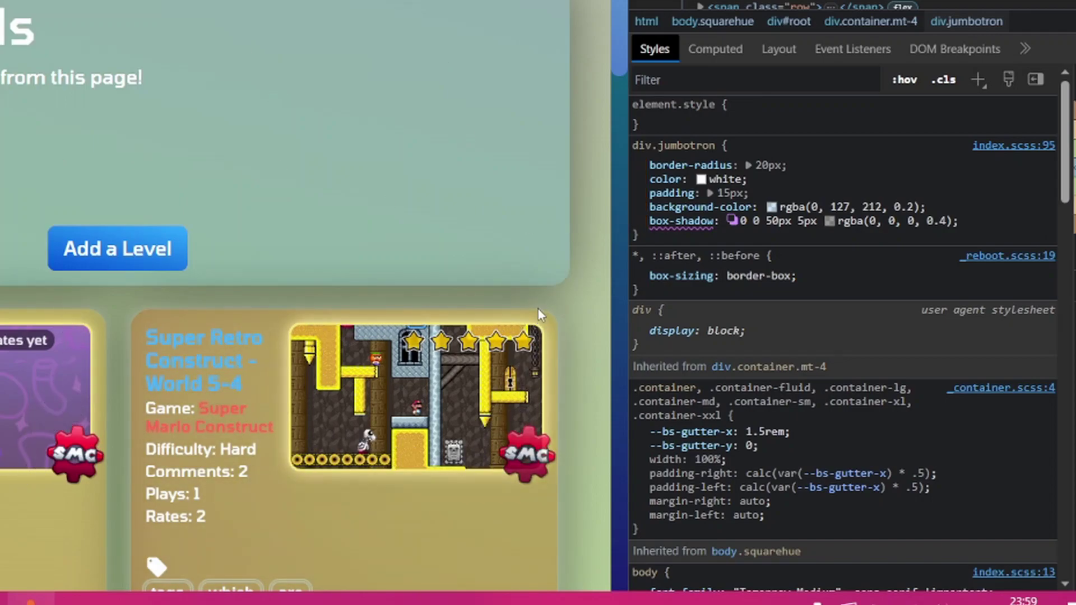
Inspect the Super Retro Construct - World 5-4 featured card and toggle the background-color of div.card-body to compare its look without it.
right_click(537, 310)
click(582, 298)
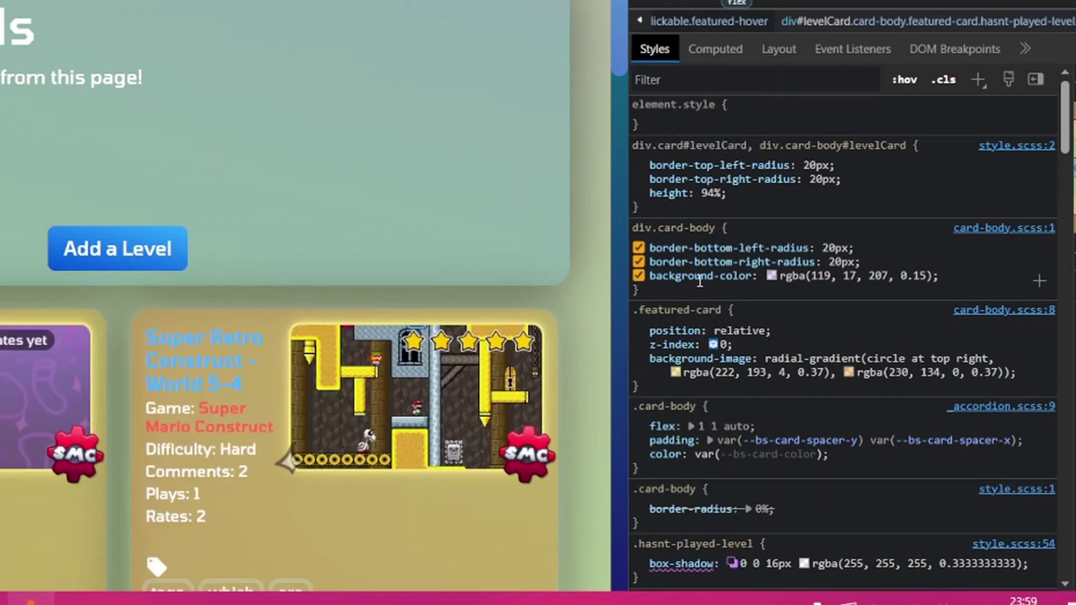
click(639, 275)
click(638, 275)
click(638, 275)
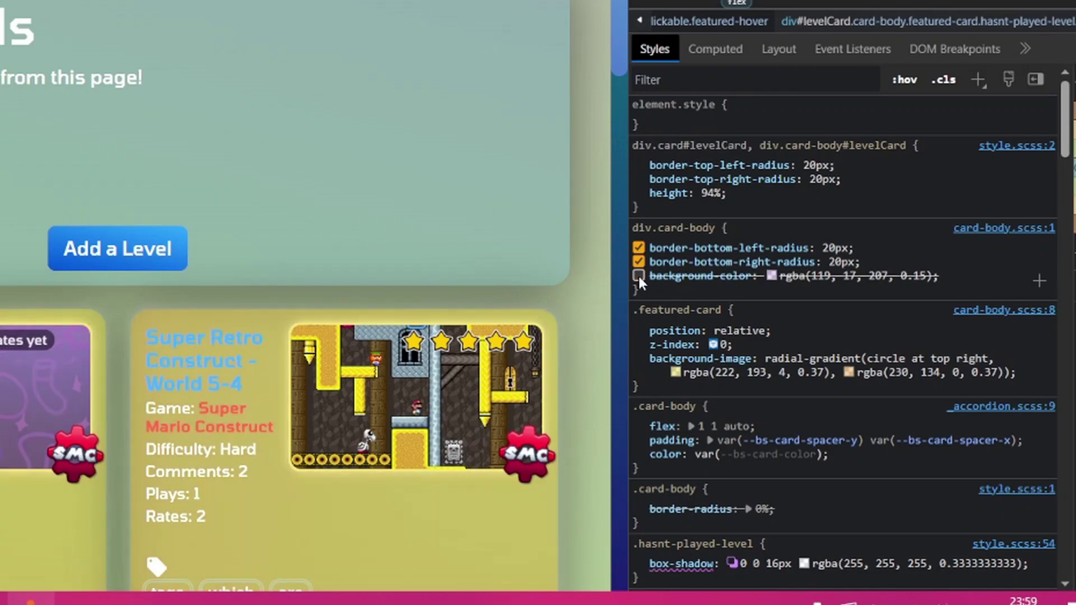
Re-enable the background-color of div.card-body and toggle the background-image of .featured-card off and on to compare the level cards.
click(638, 275)
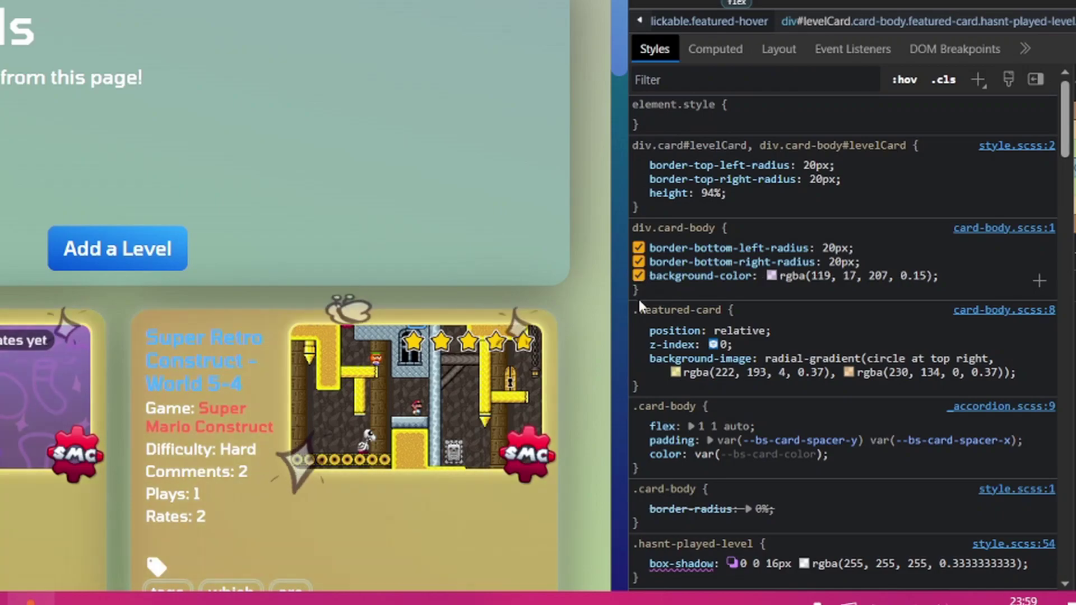
click(639, 359)
click(638, 359)
scroll(304, 328, down, 5)
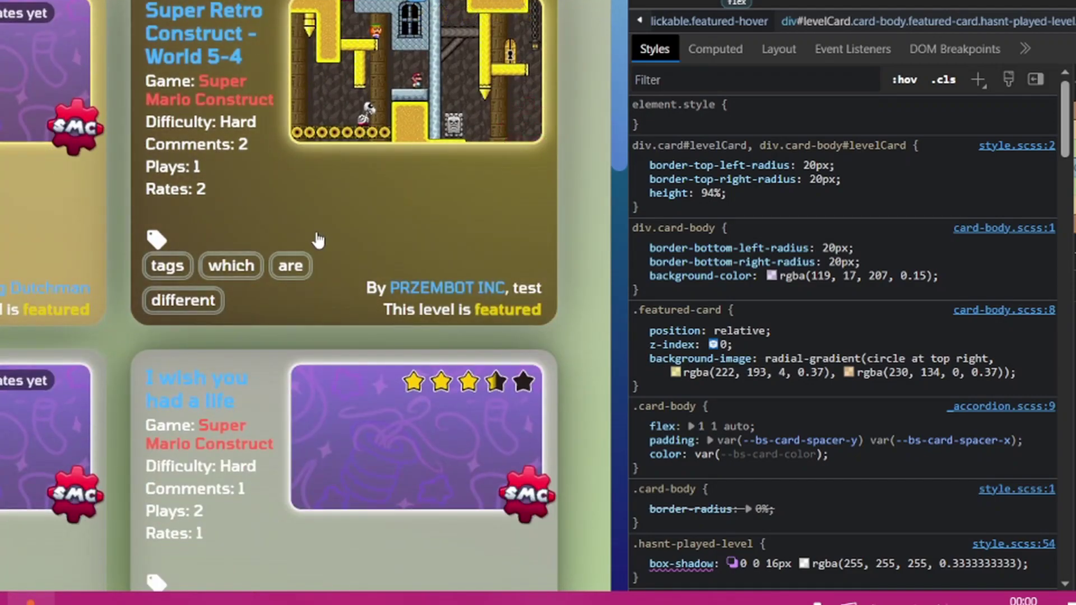
scroll(846, 489, down, 4)
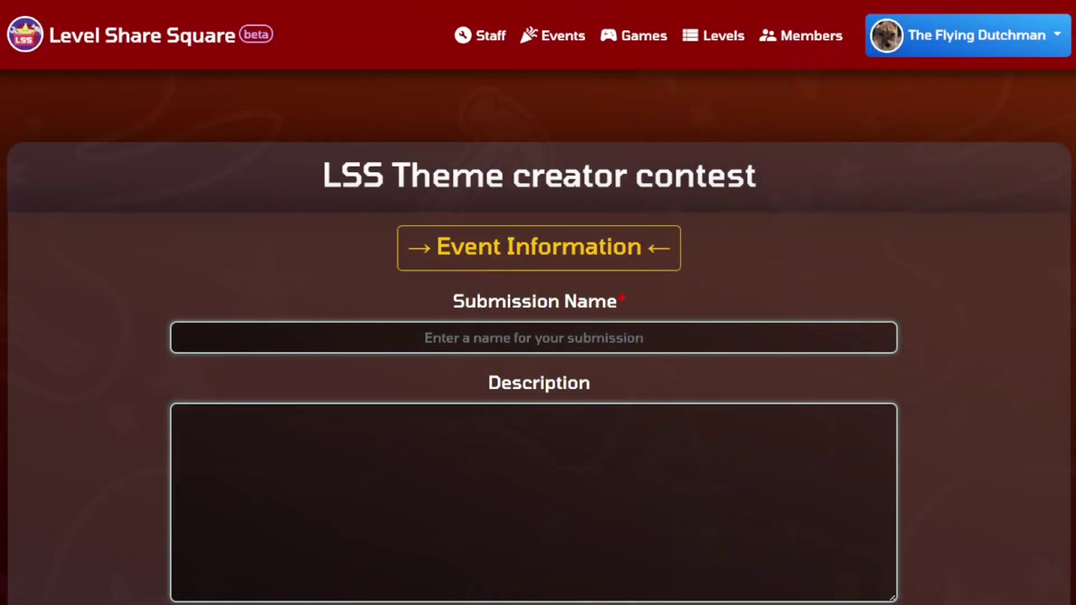
Upload the blue-capped cartoon character picture as the theme image in the LSS Theme creator contest entry form and review its preview.
scroll(537, 370, down, 1)
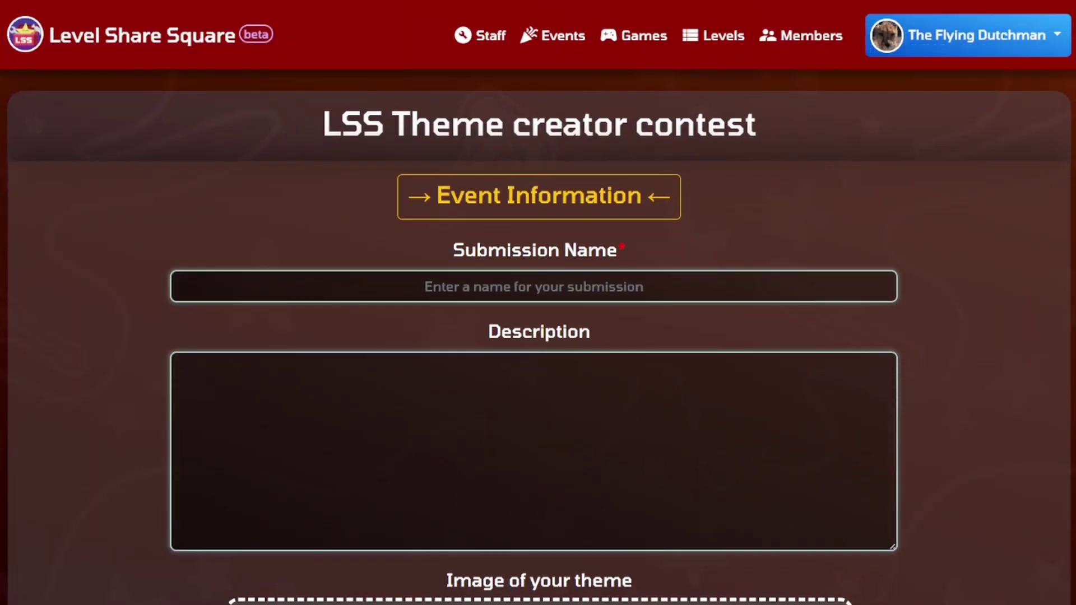
scroll(538, 337, down, 1)
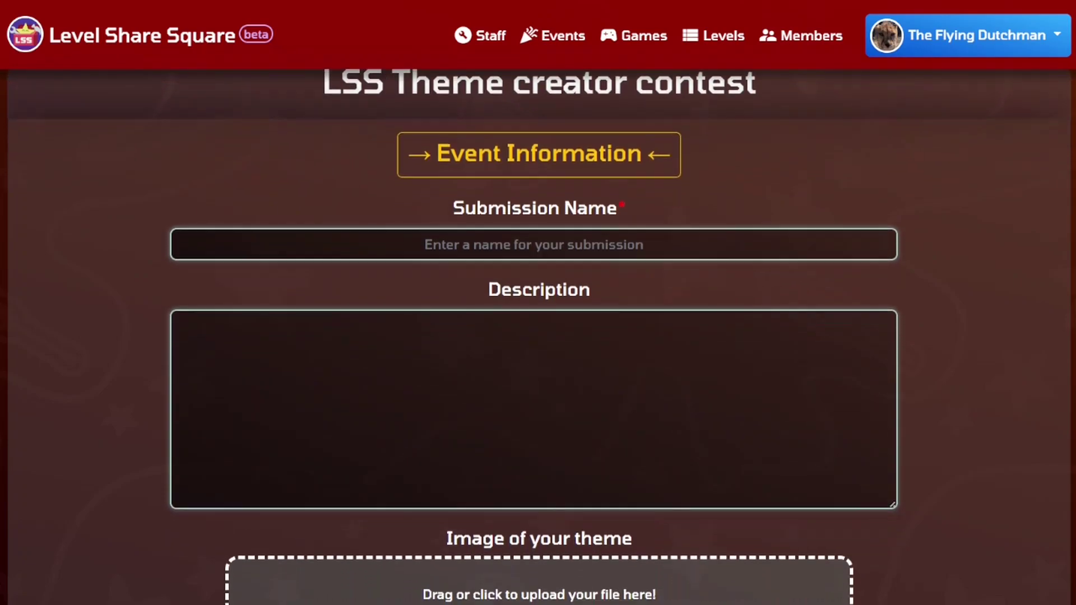
scroll(538, 336, down, 1)
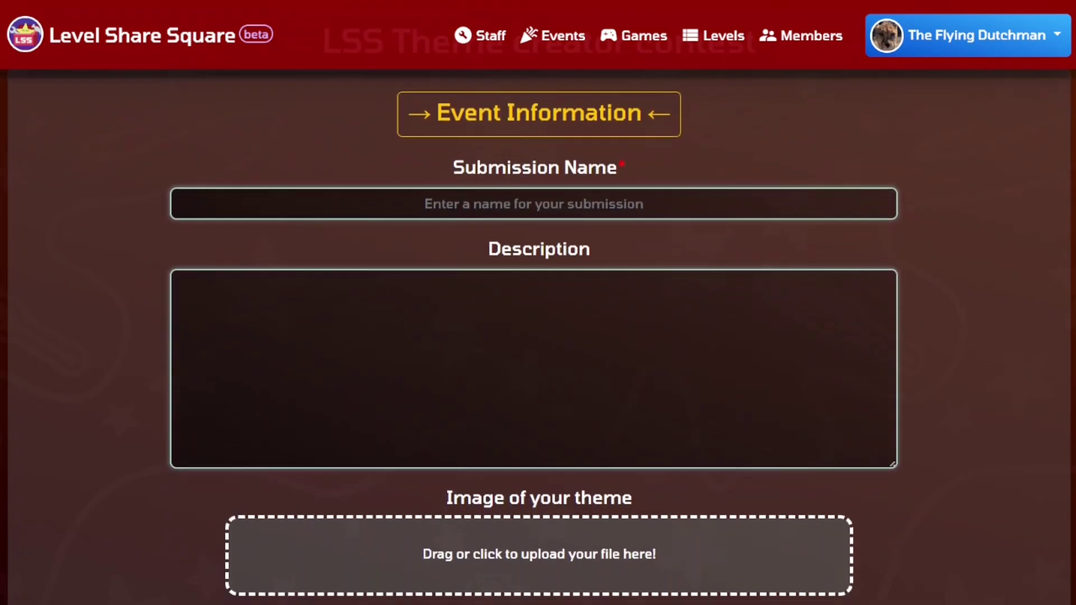
scroll(538, 337, down, 2)
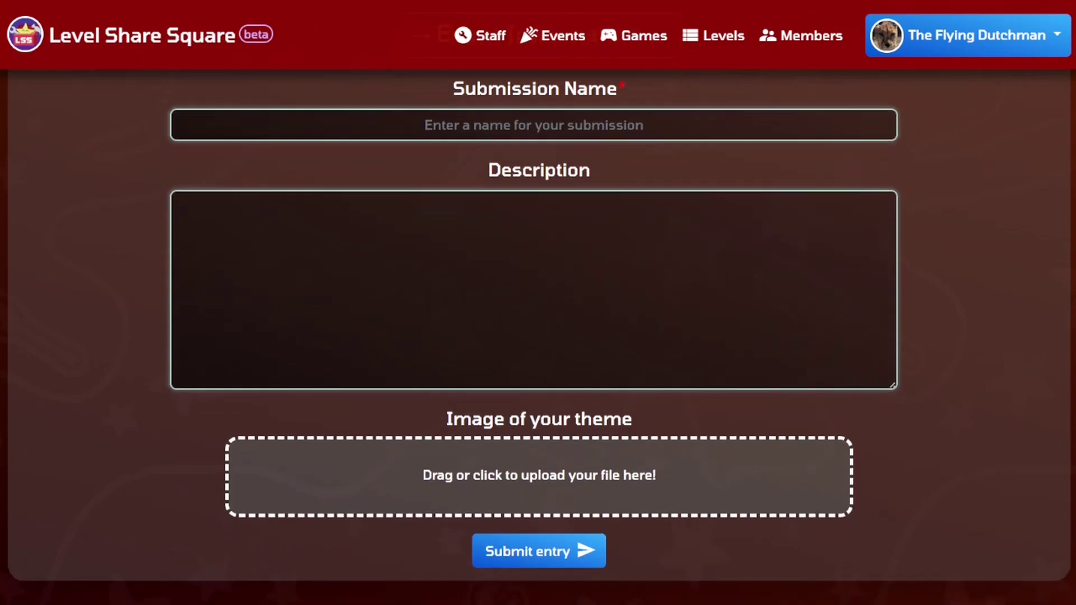
scroll(537, 337, down, 1)
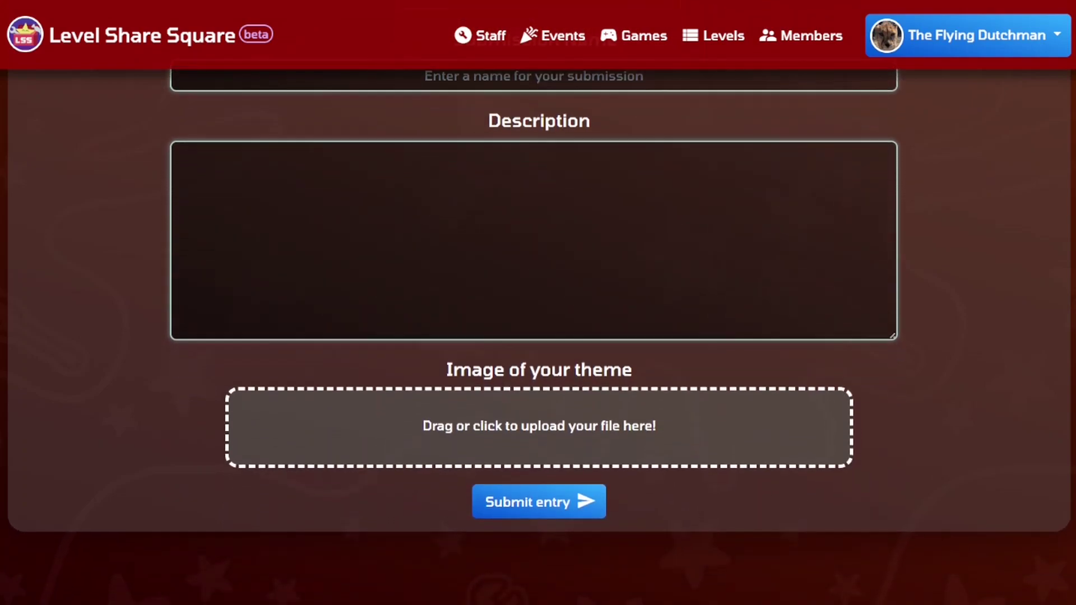
scroll(538, 336, down, 1)
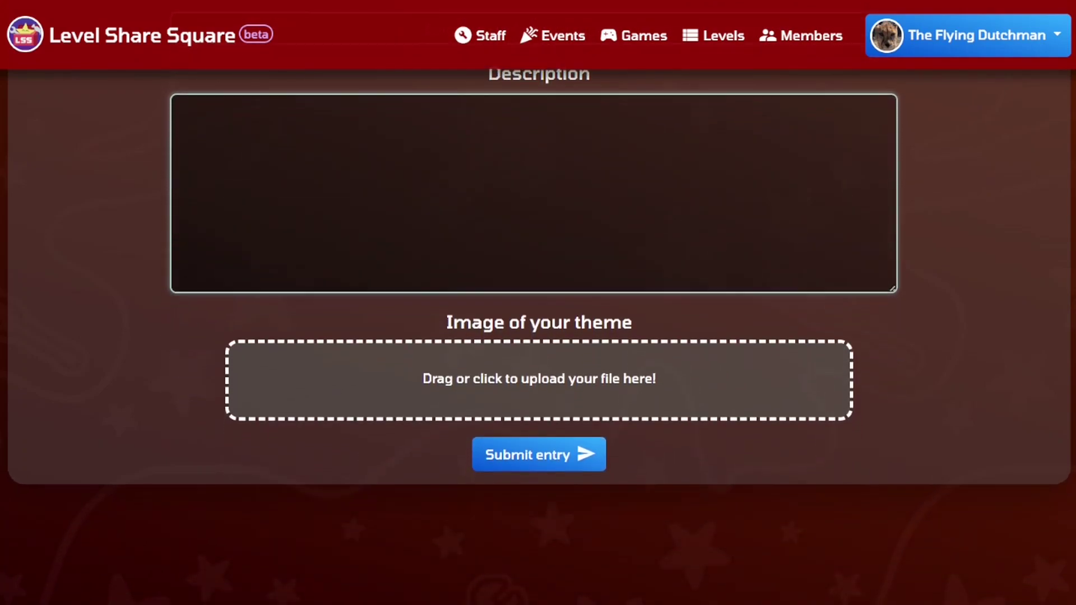
scroll(538, 336, down, 1)
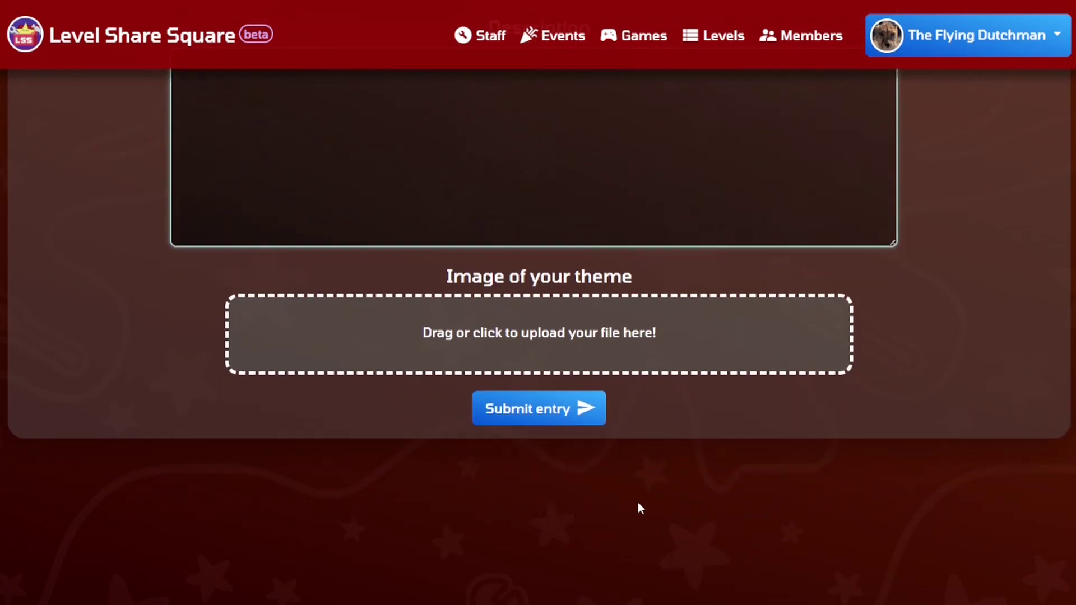
click(541, 345)
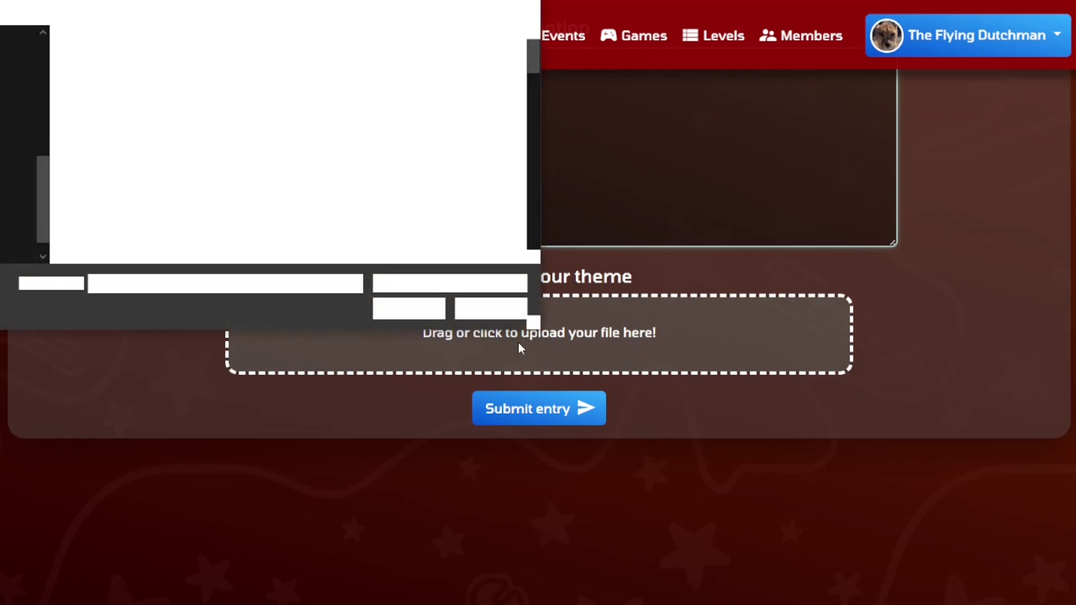
double_click(487, 189)
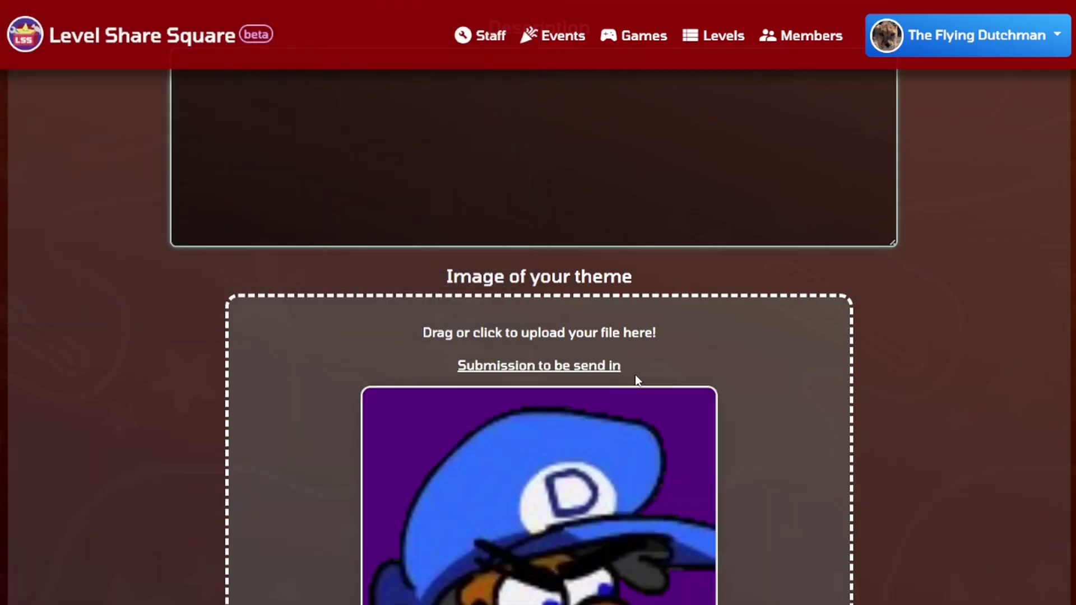
scroll(636, 380, down, 4)
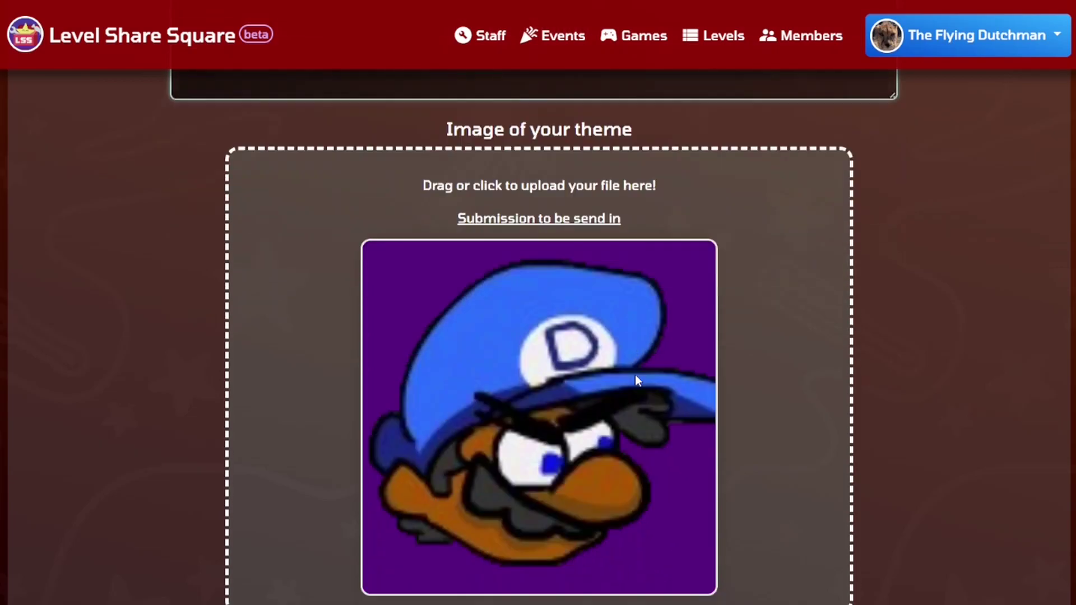